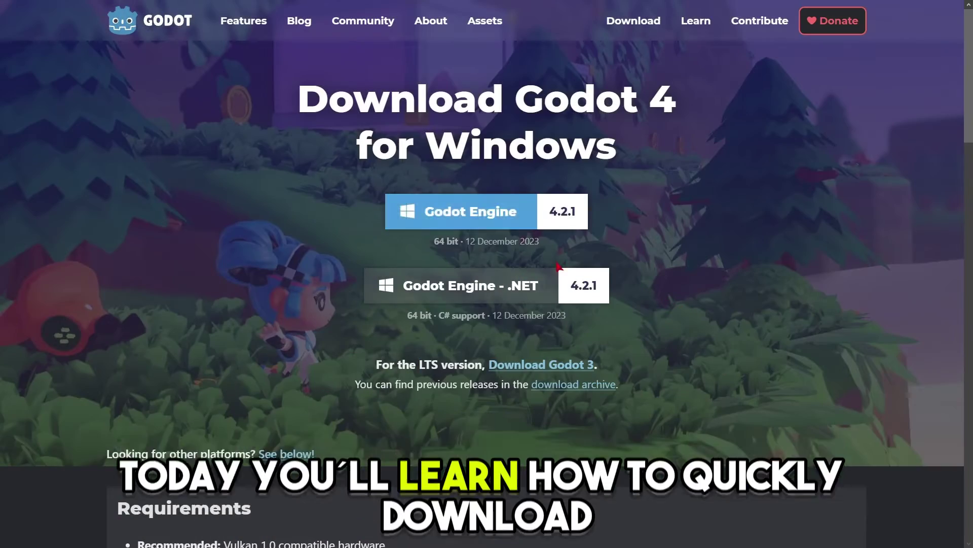
# Step: From the Google results for 'godot', open the official godotengine.org homepage
pyautogui.click(486, 213)
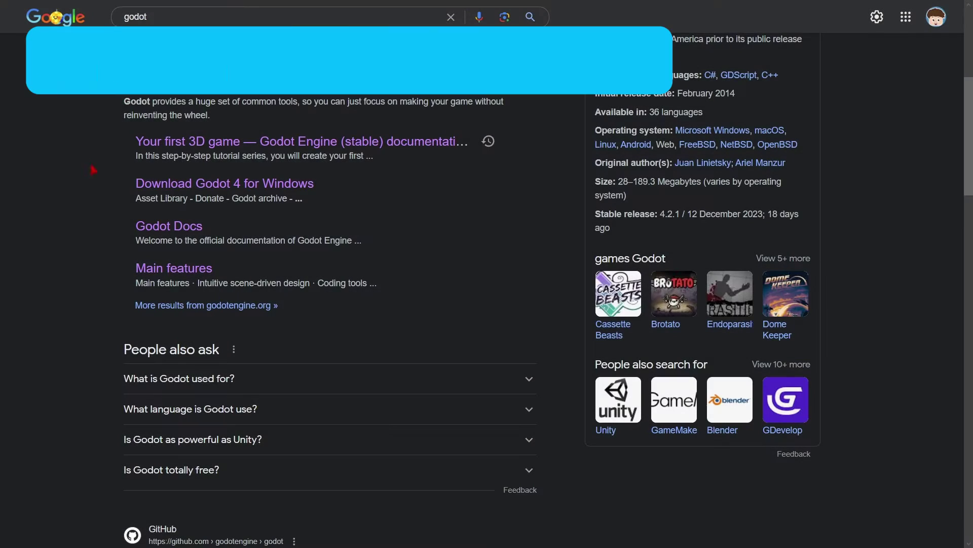
pyautogui.press('/')
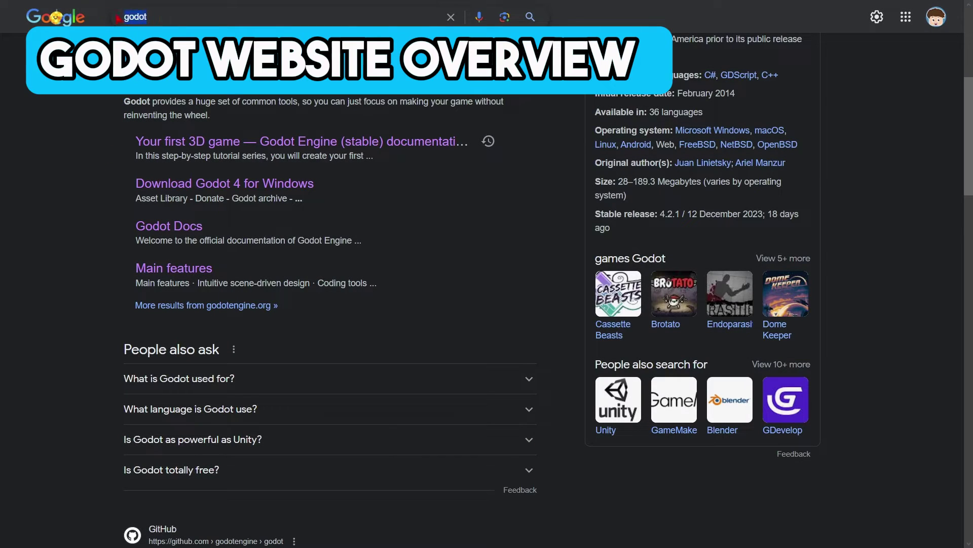
pyautogui.click(71, 121)
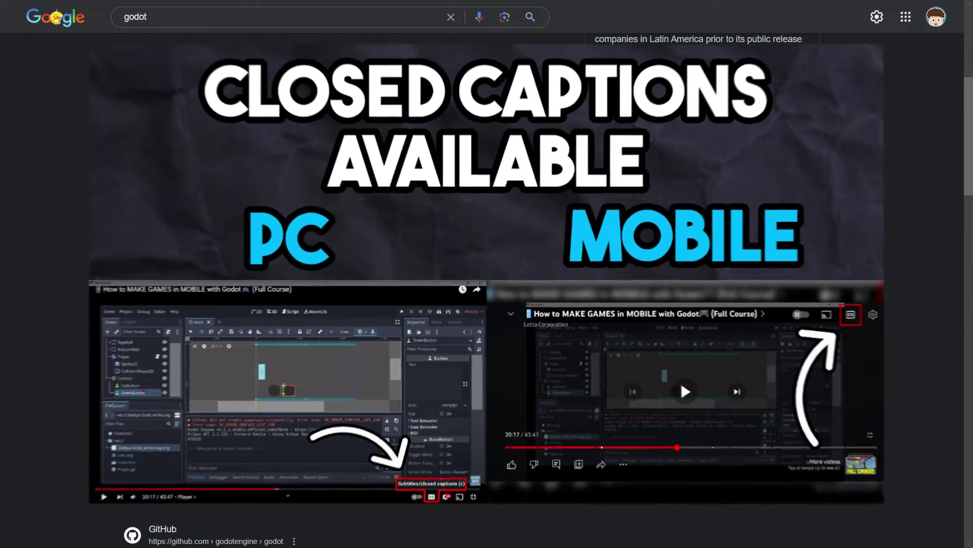
pyautogui.click(217, 81)
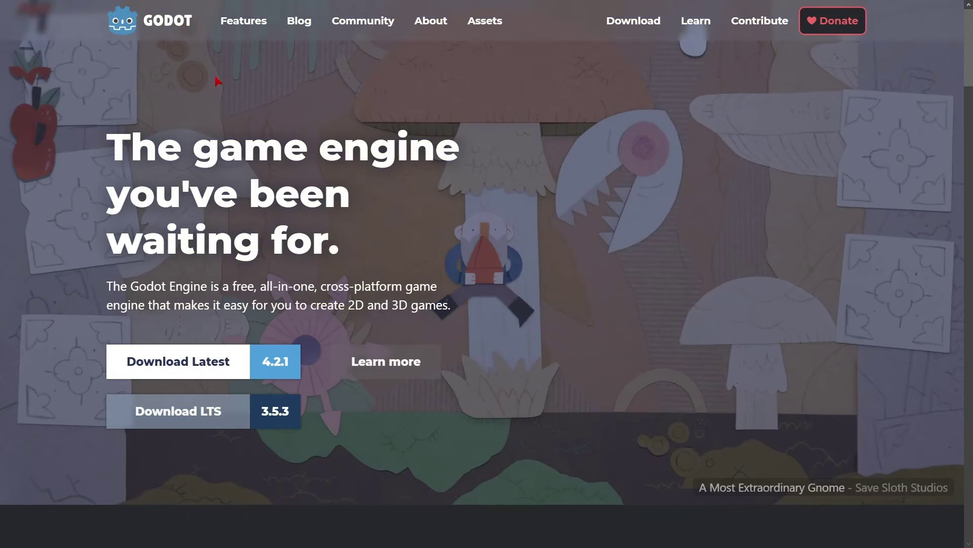
# Step: Put the browser in full screen and scroll the Godot homepage down to Latest news
pyautogui.scroll(-6, 215, 75)
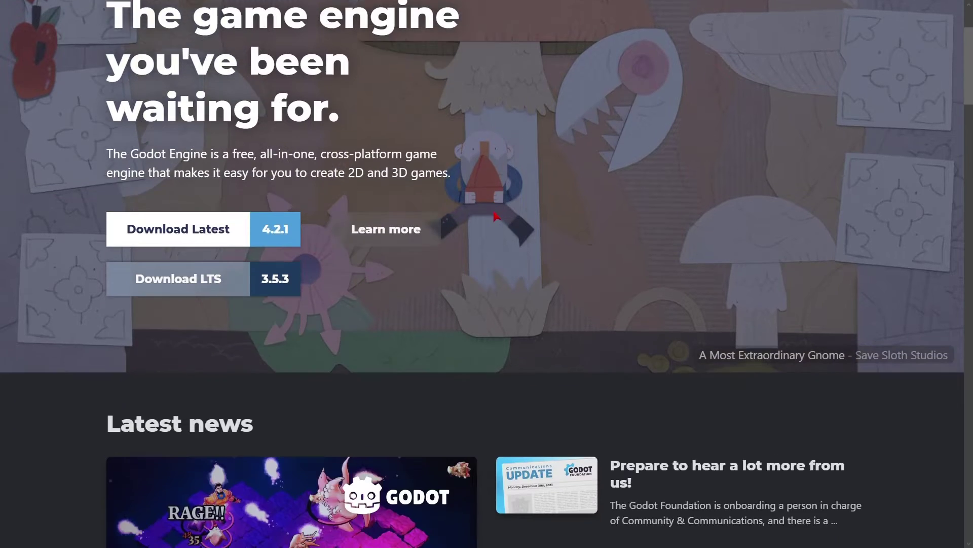
pyautogui.scroll(-2, 494, 215)
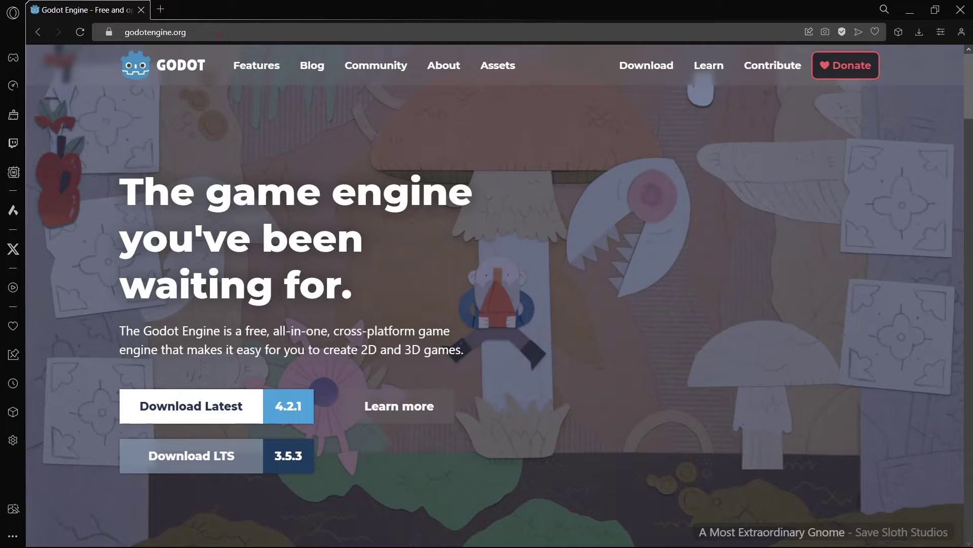
pyautogui.click(219, 36)
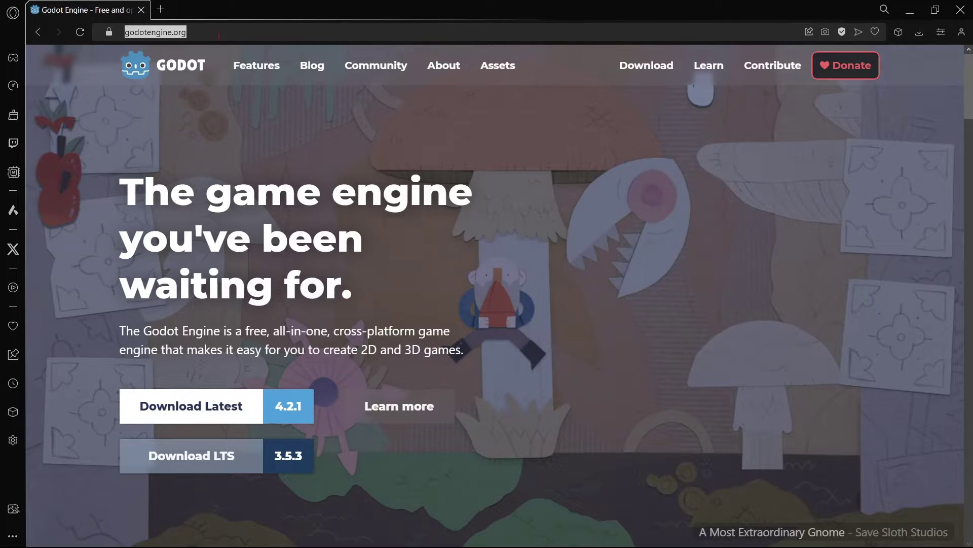
pyautogui.press('F11')
pyautogui.scroll(-6, 150, 236)
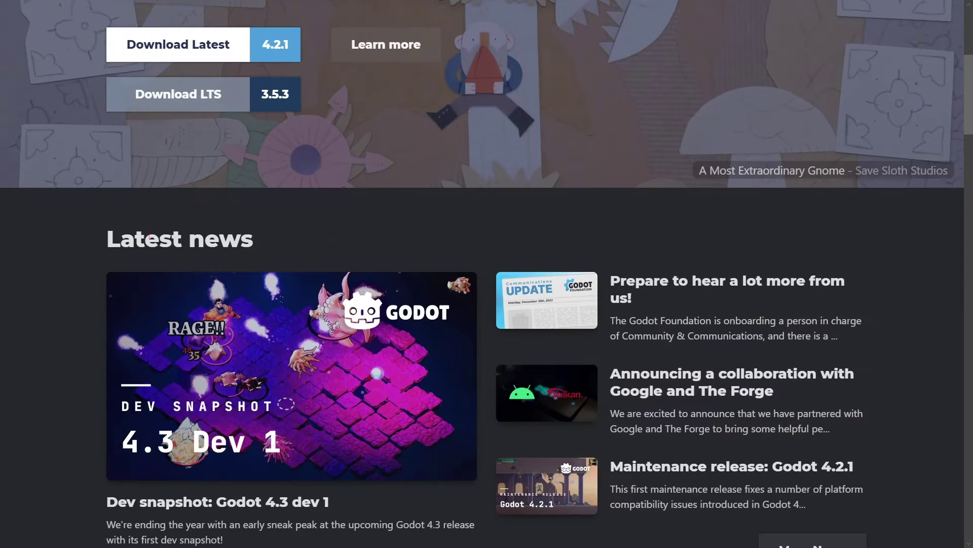
pyautogui.scroll(-1, 151, 237)
pyautogui.moveTo(109, 178); pyautogui.dragTo(297, 178)
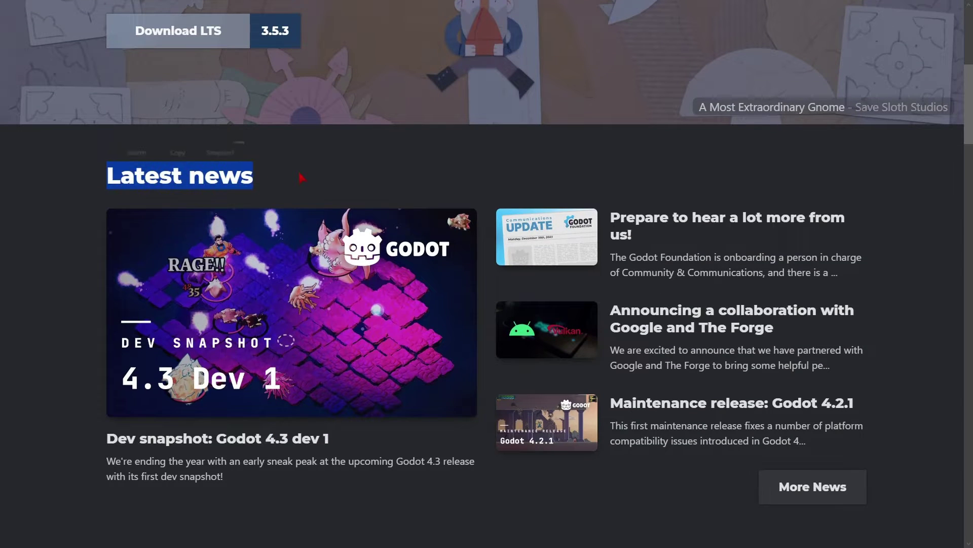
pyautogui.click(302, 178)
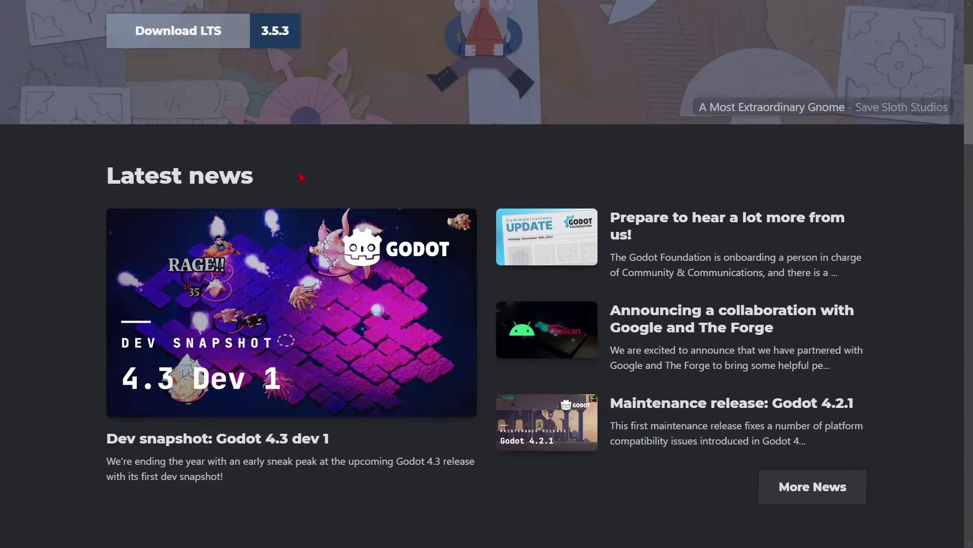
# Step: Scroll further down the homepage past the 'A different way to make games' section
pyautogui.scroll(-6, 181, 221)
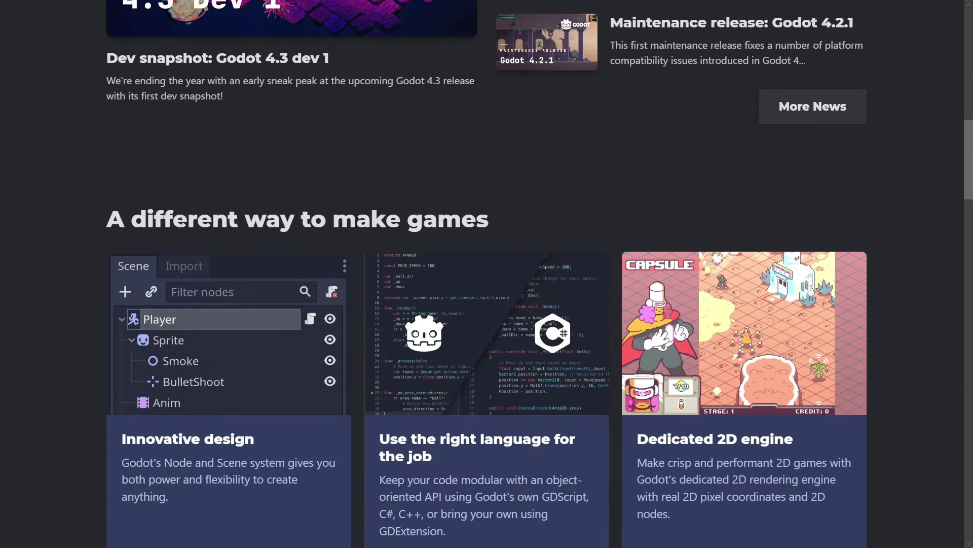
pyautogui.moveTo(107, 222); pyautogui.dragTo(526, 225)
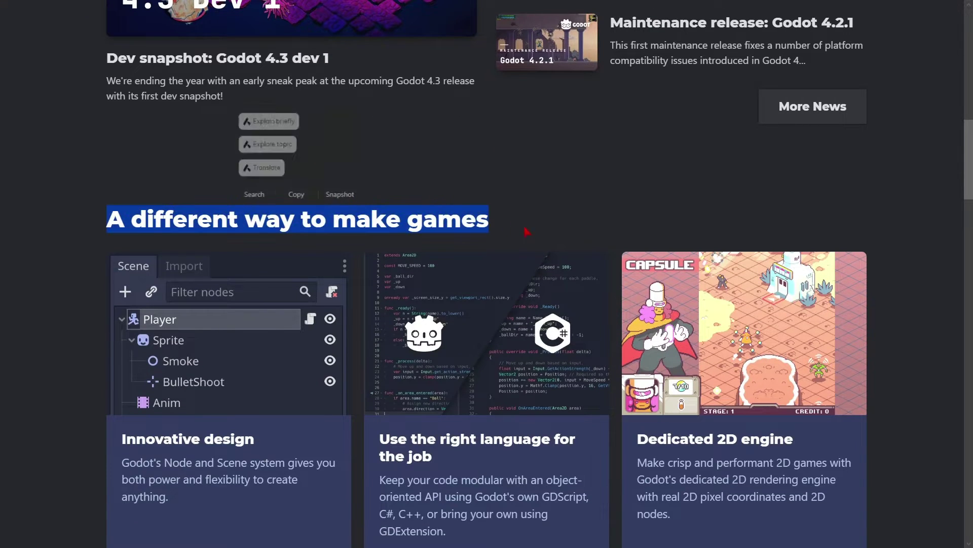
pyautogui.click(125, 215)
pyautogui.scroll(-2, 101, 201)
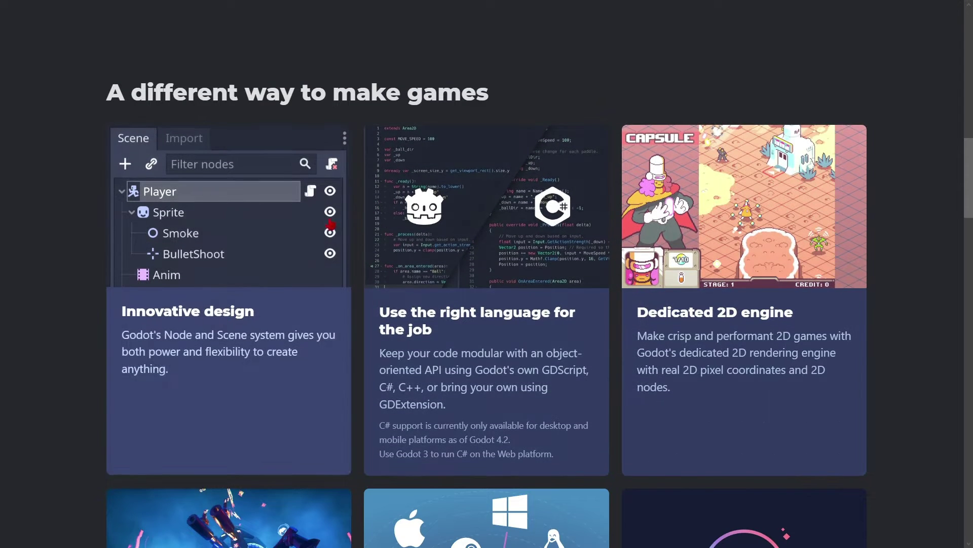
pyautogui.scroll(-2, 330, 224)
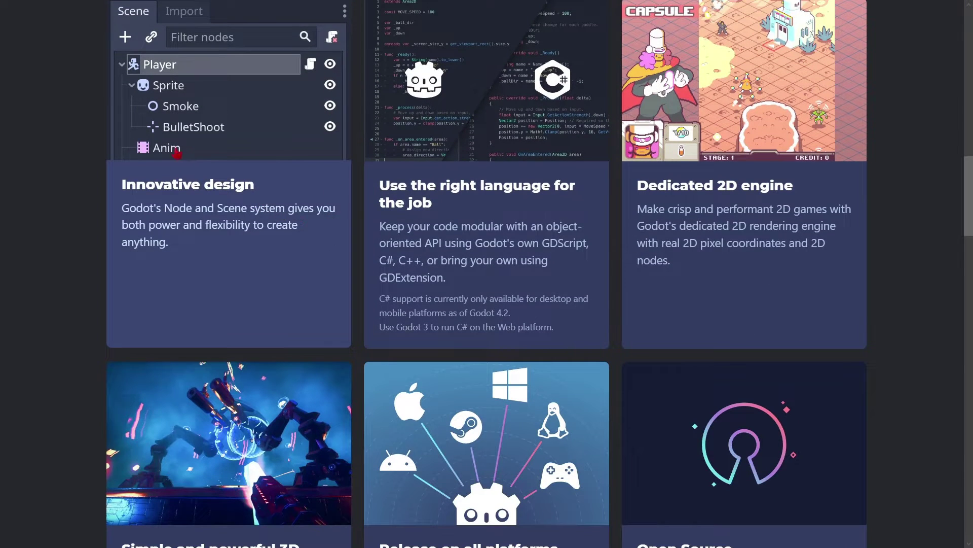
pyautogui.scroll(-1, 606, 323)
pyautogui.scroll(-2, 606, 324)
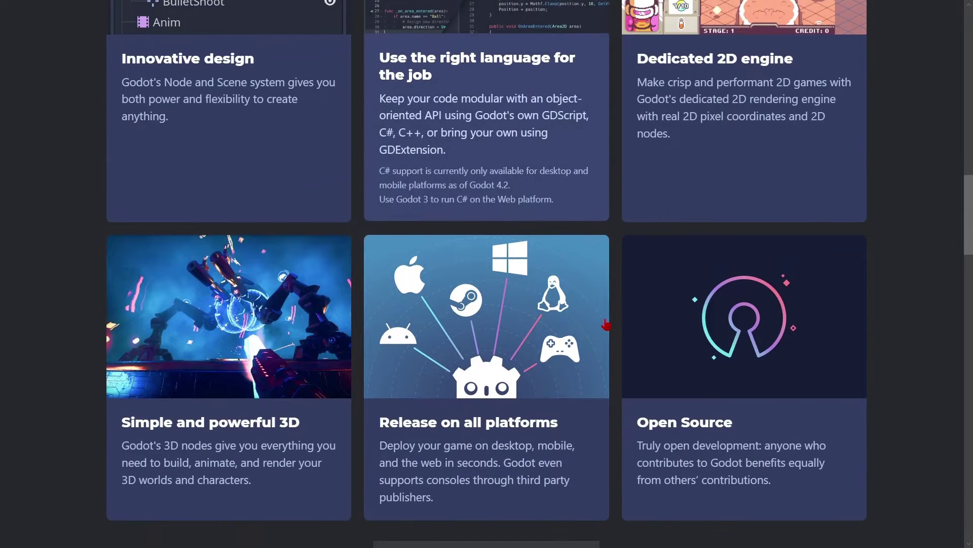
pyautogui.scroll(-2, 606, 323)
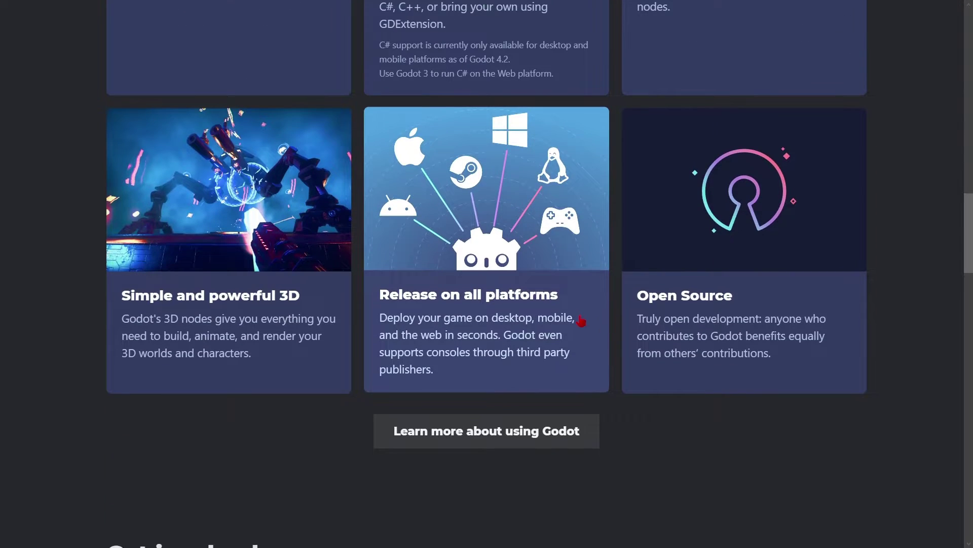
# Step: Read through the 'Learn more about using Godot' features page, then open the projects showcase
pyautogui.click(487, 445)
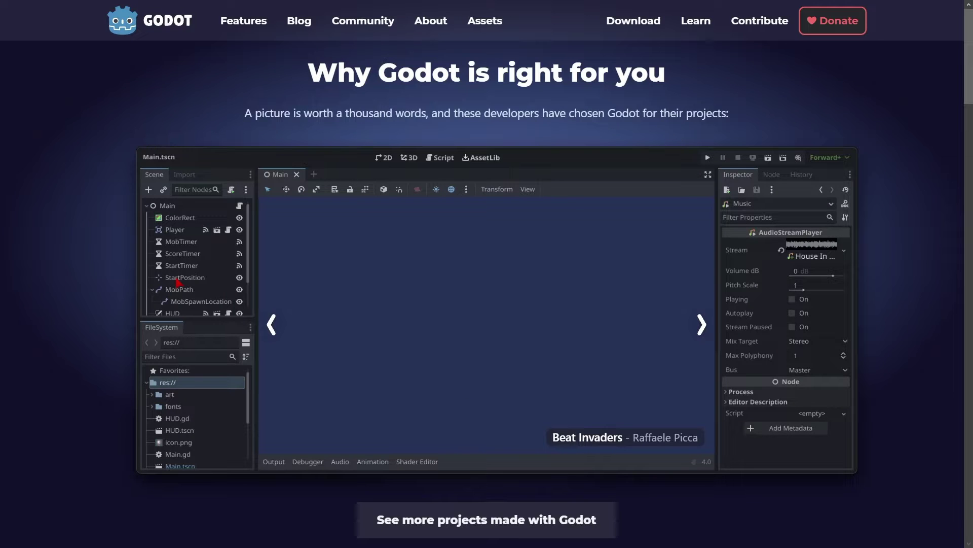
pyautogui.scroll(-5, 178, 282)
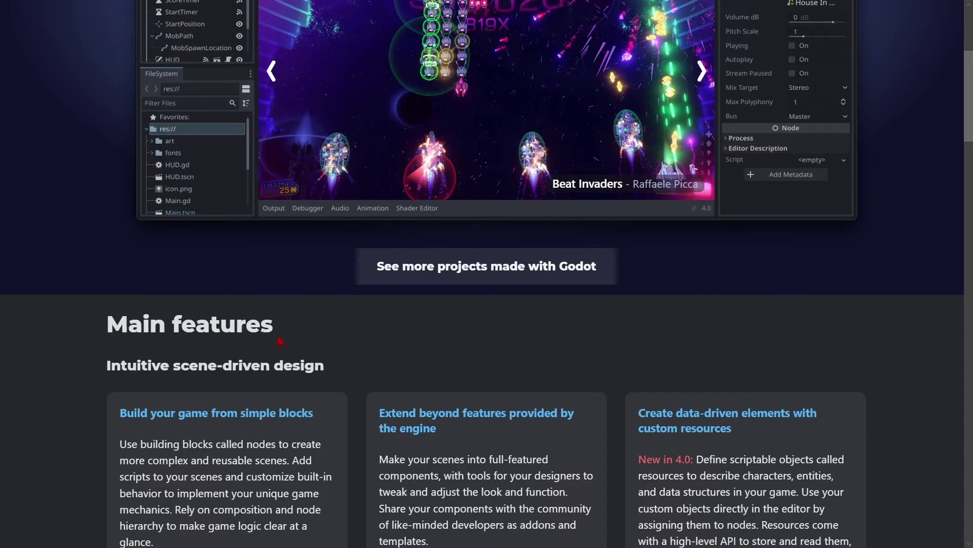
pyautogui.moveTo(281, 341); pyautogui.dragTo(85, 322)
pyautogui.click(86, 350)
pyautogui.scroll(-10, 89, 350)
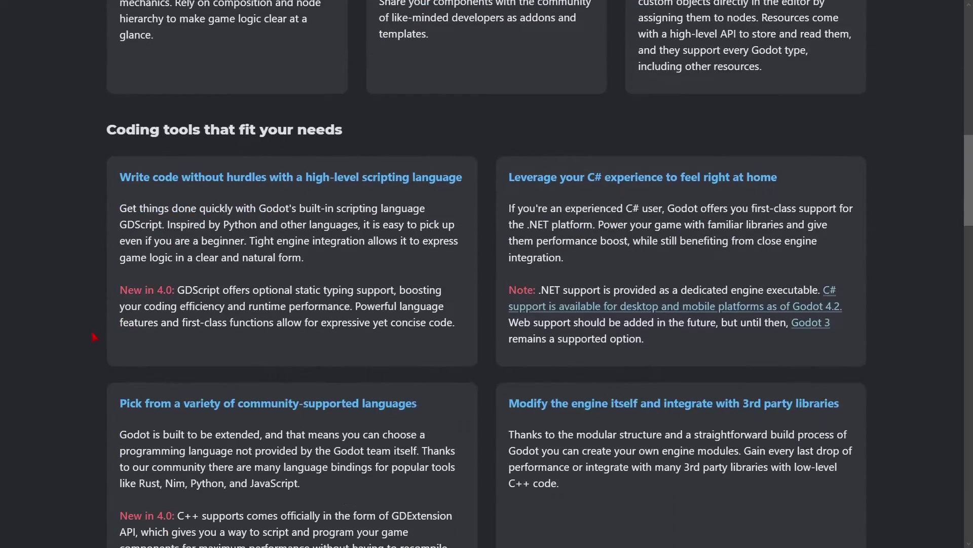
pyautogui.scroll(-20, 93, 337)
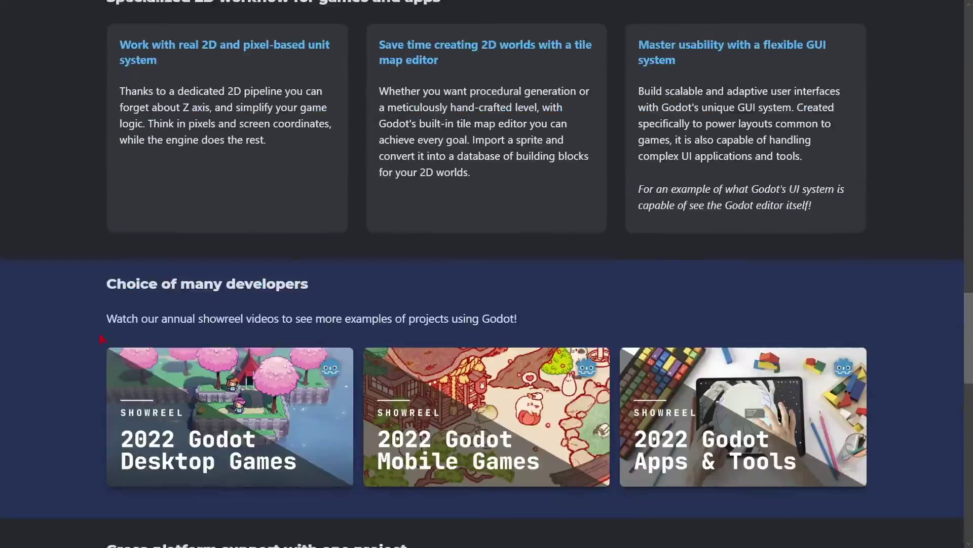
pyautogui.scroll(-3, 156, 337)
pyautogui.scroll(20, 429, 323)
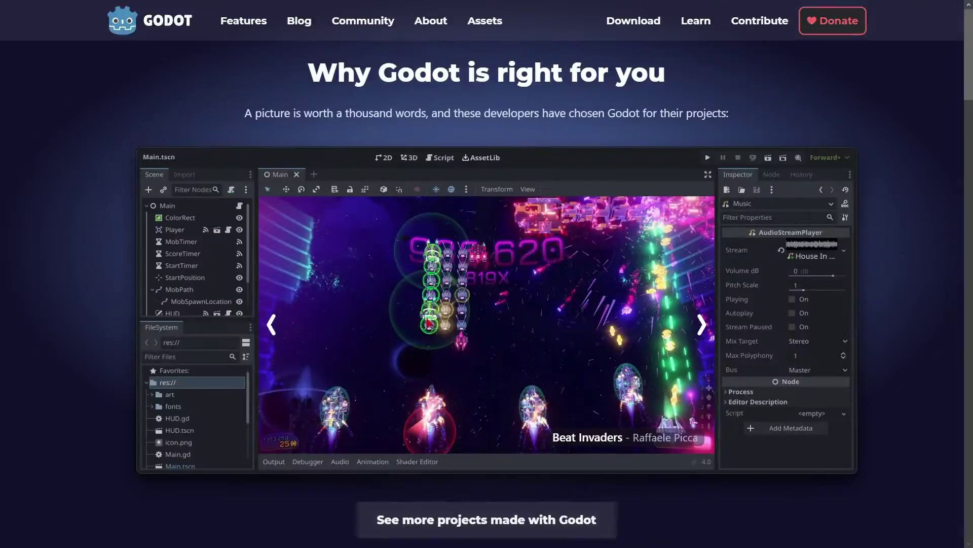
pyautogui.scroll(-1, 446, 466)
pyautogui.click(448, 469)
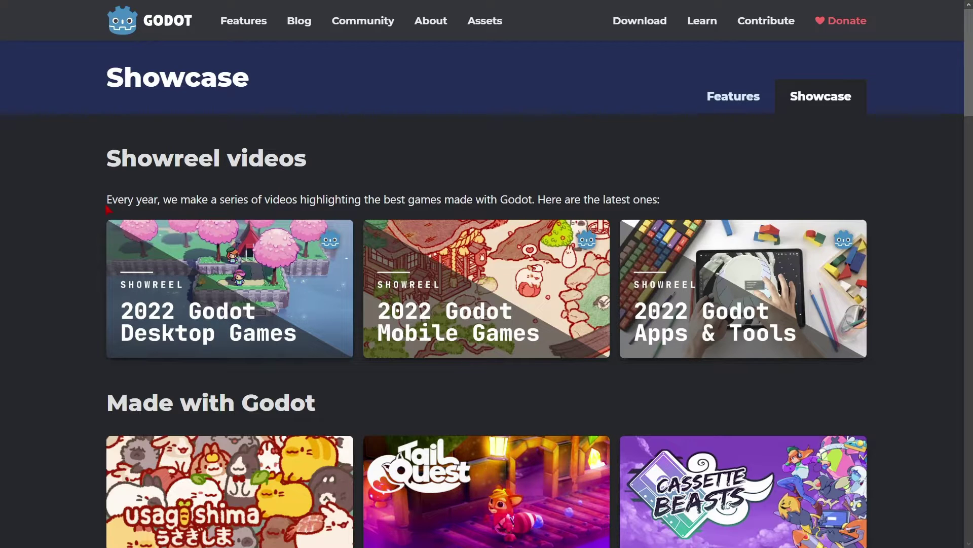
# Step: Scroll through the Made with Godot game cards on the Showcase page
pyautogui.scroll(-4, 97, 210)
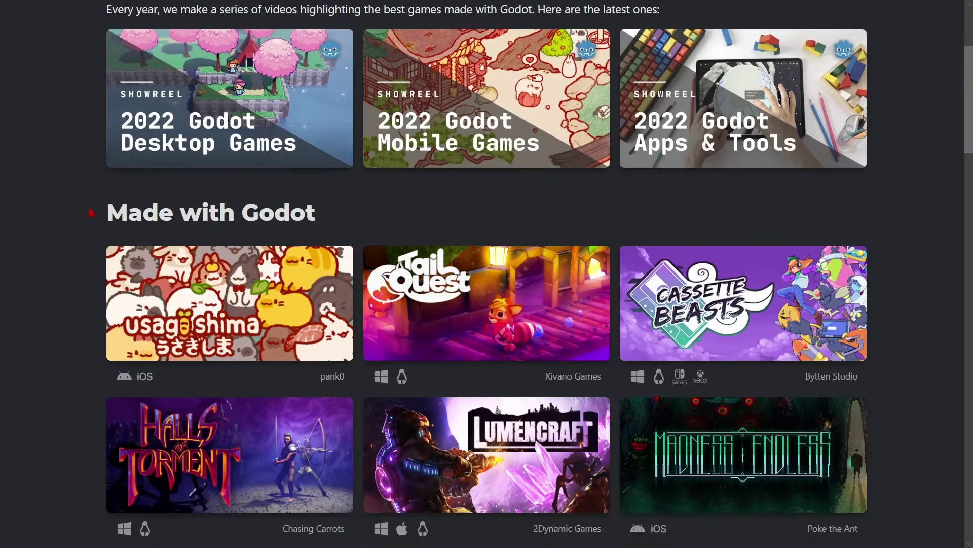
pyautogui.scroll(-6, 92, 212)
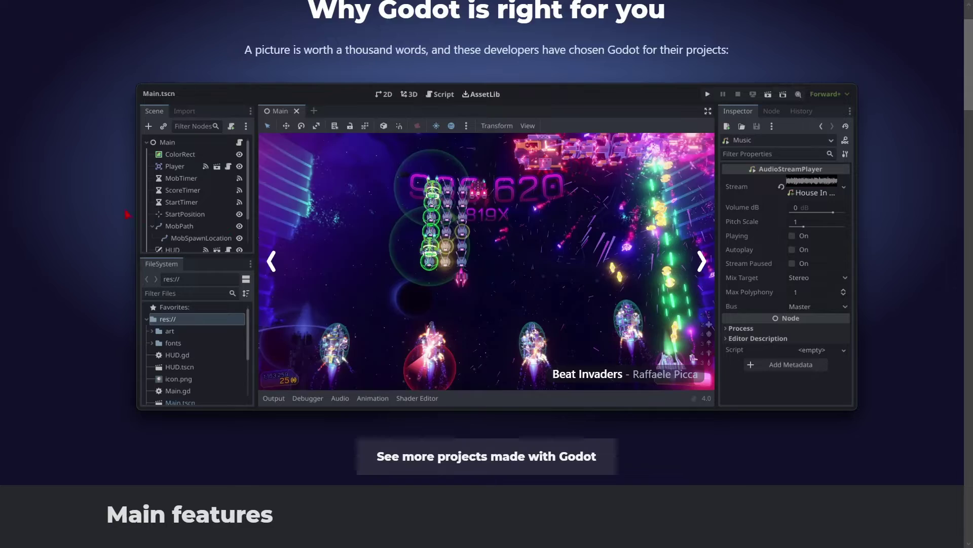
pyautogui.scroll(-6, 184, 260)
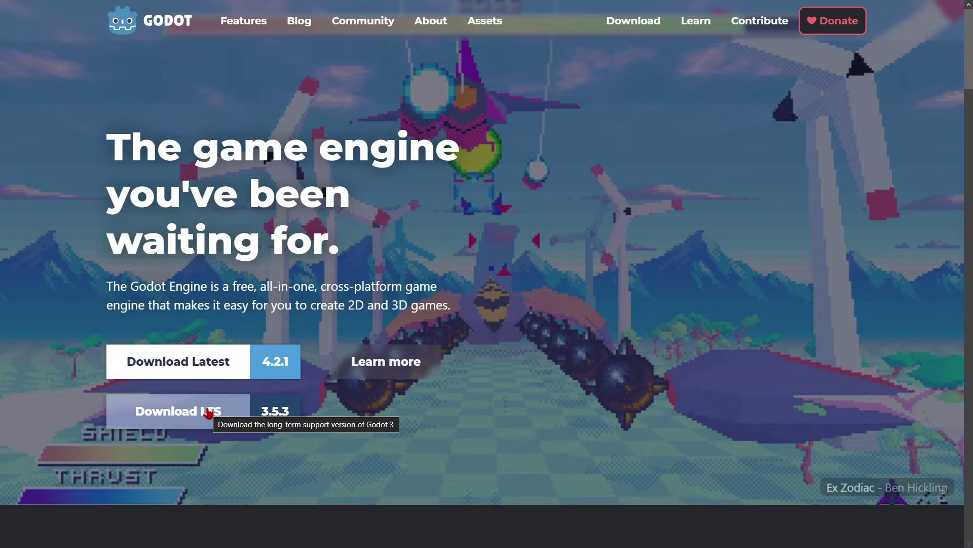
# Step: Use the Download Latest 4.2.1 button to reach the Download Godot 4 for Windows page
pyautogui.click(195, 371)
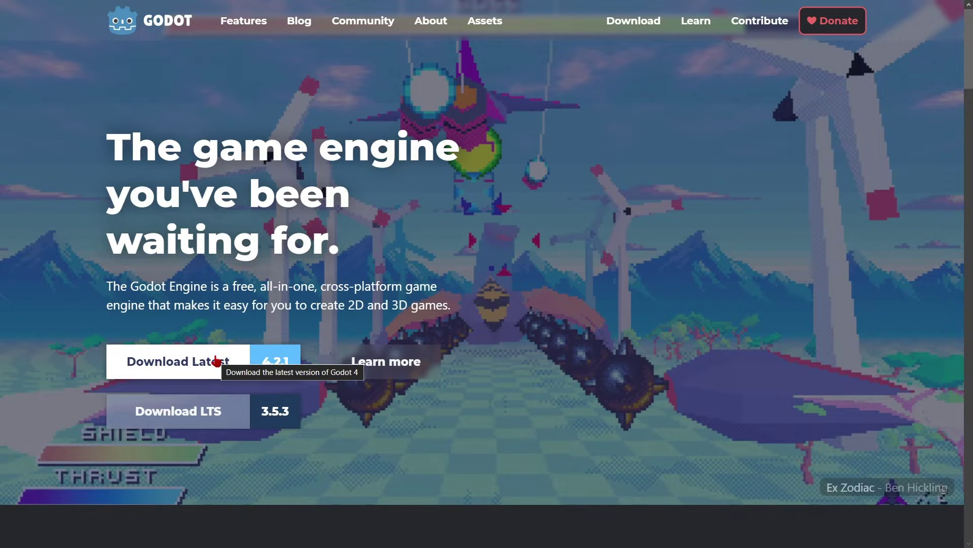
pyautogui.click(217, 360)
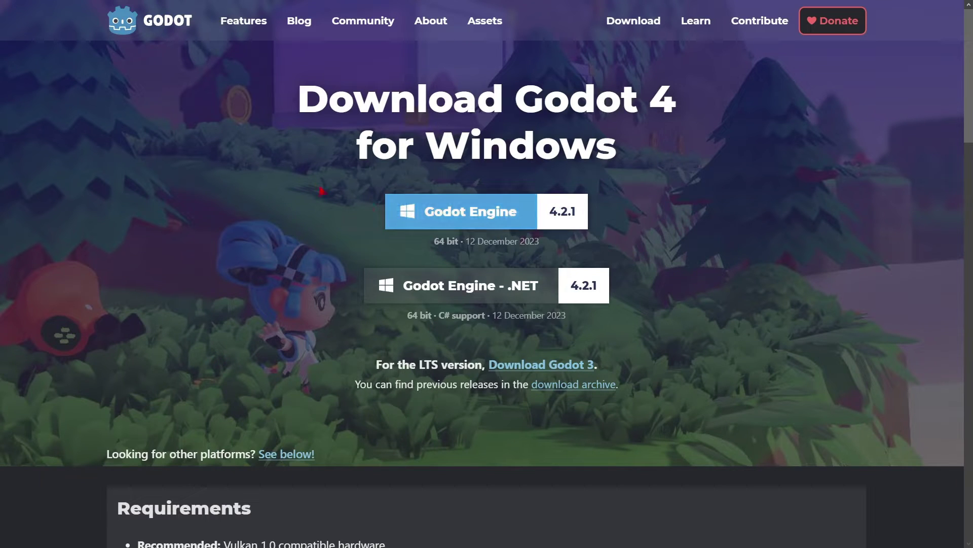
# Step: Download the standard Godot Engine 4.2.1 64-bit Windows zip
pyautogui.scroll(-10, 236, 219)
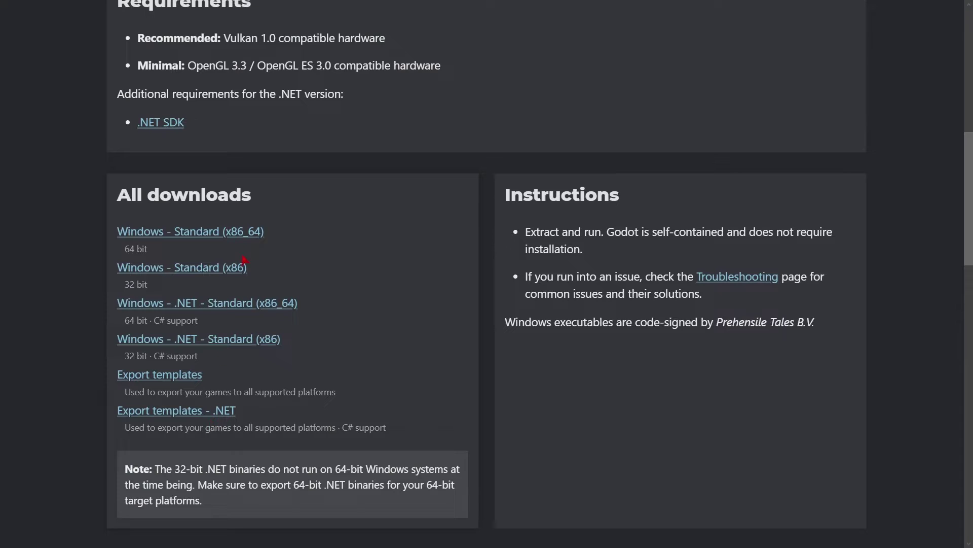
pyautogui.scroll(-8, 244, 260)
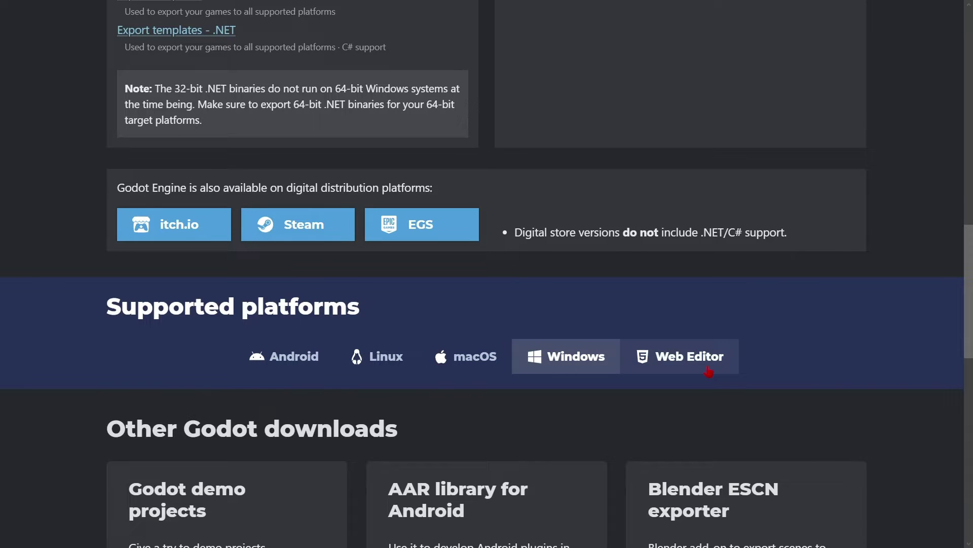
pyautogui.press('Home')
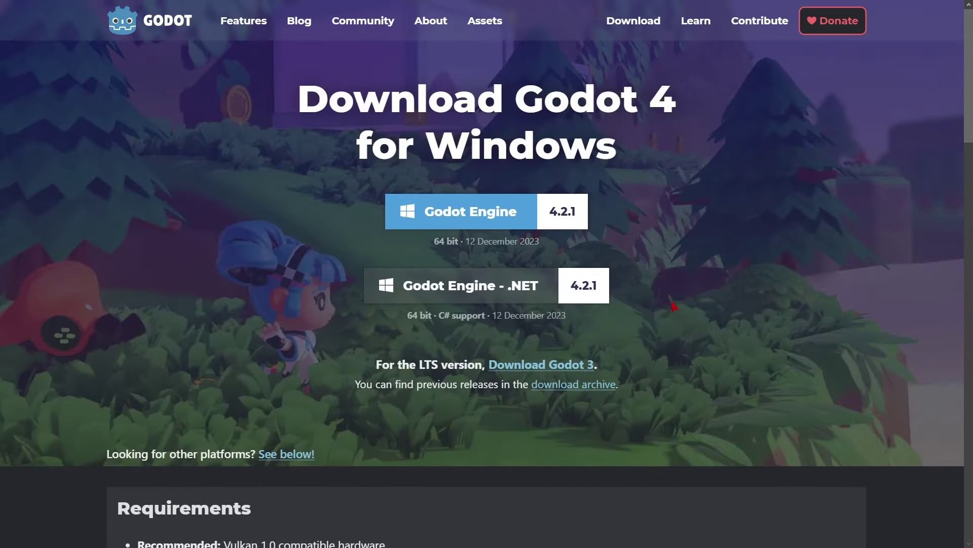
pyautogui.click(500, 218)
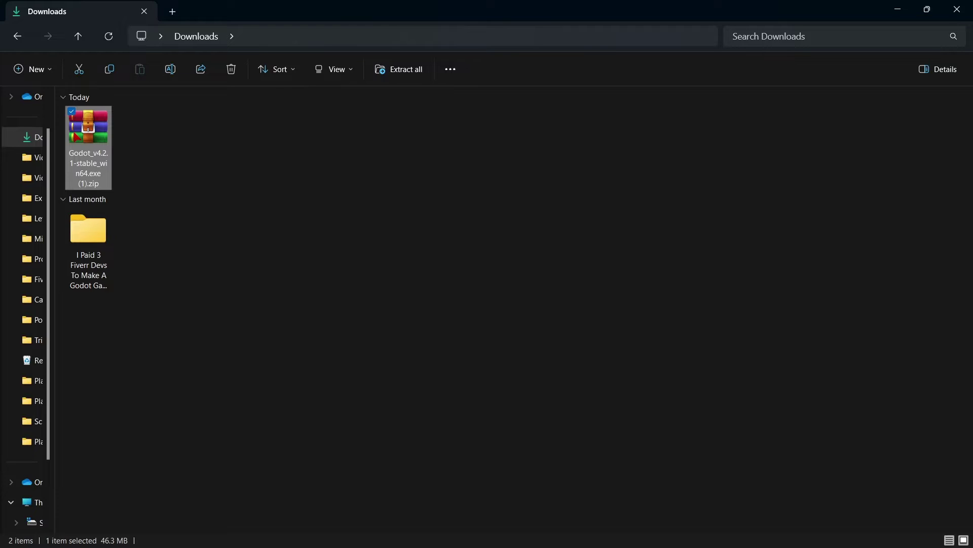
# Step: Extract the Godot 4.2.1 zip into Downloads with WinRAR and select the main Godot executable
pyautogui.rightClick(75, 133)
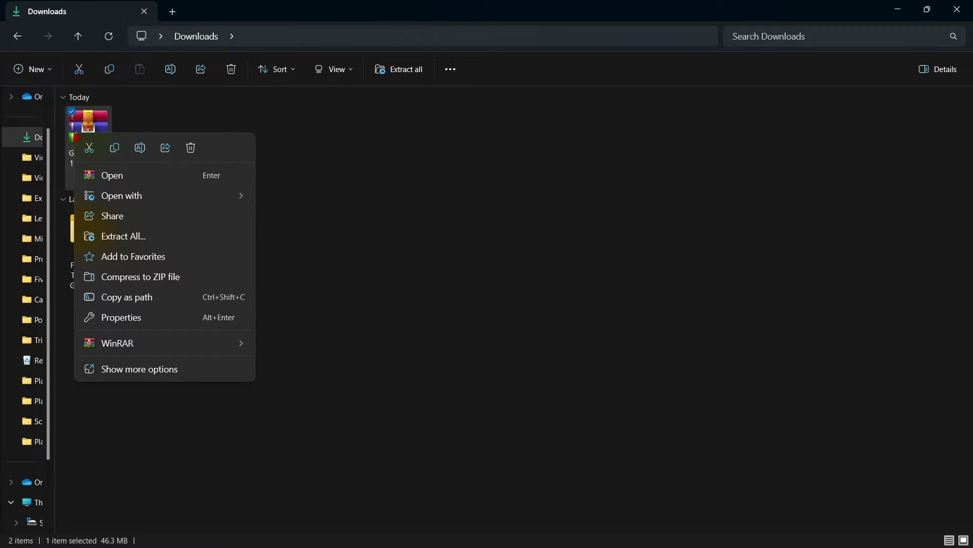
pyautogui.moveTo(149, 342)
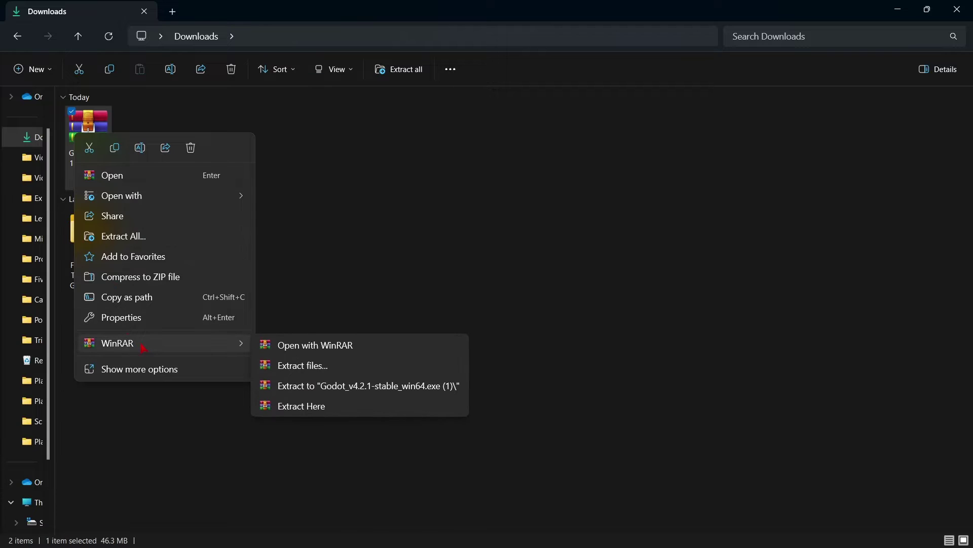
pyautogui.click(308, 406)
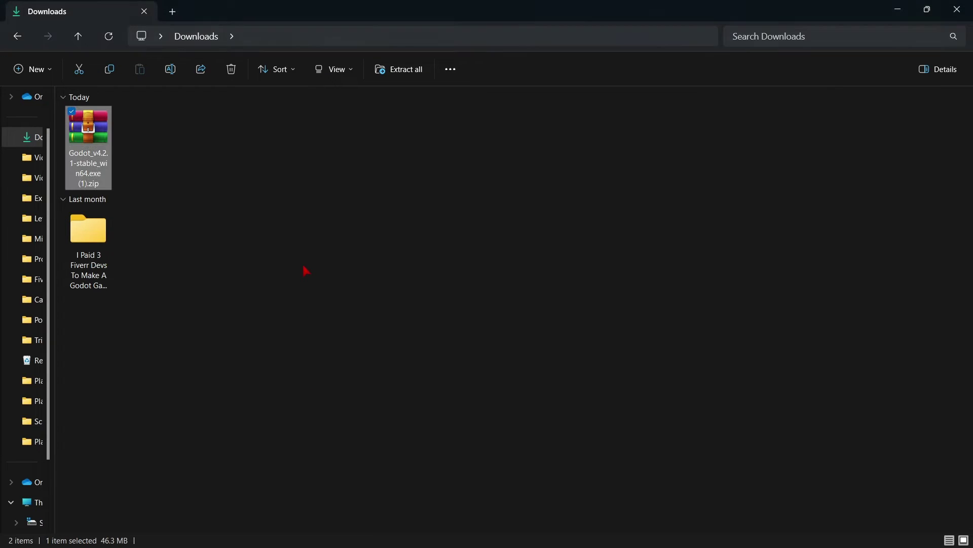
pyautogui.click(305, 286)
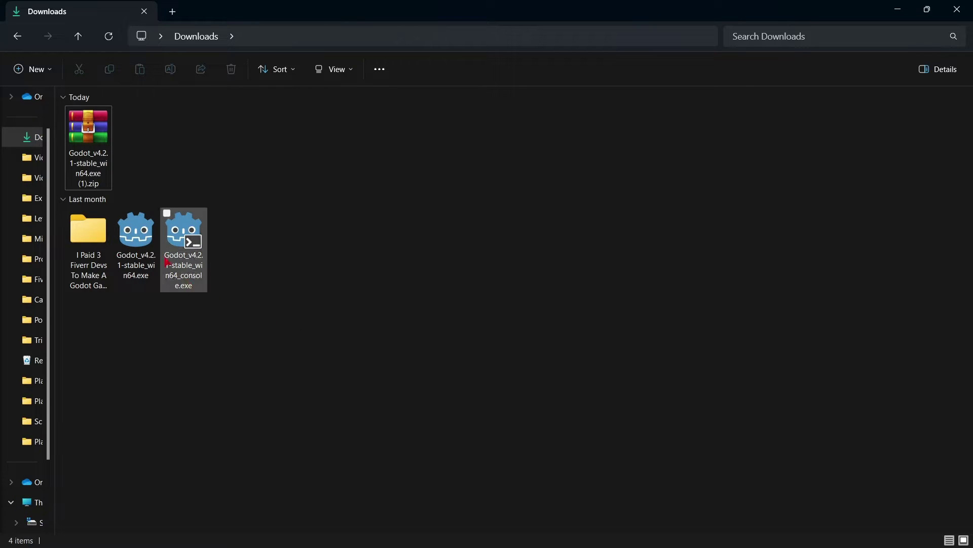
pyautogui.click(147, 258)
# Step: Launch Godot_v4.2.1-stable_win64.exe and view the Asset Library Projects tab
pyautogui.doubleClick(147, 258)
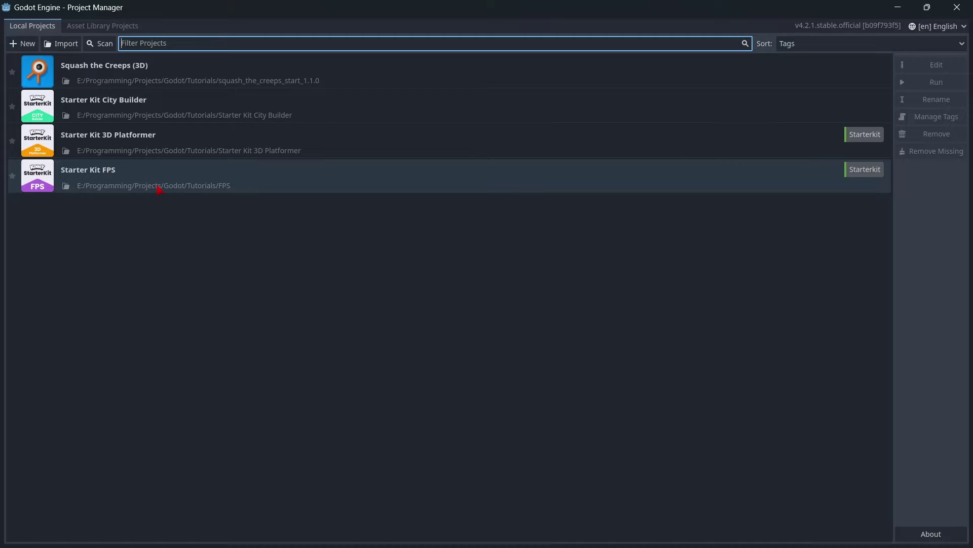
pyautogui.click(96, 32)
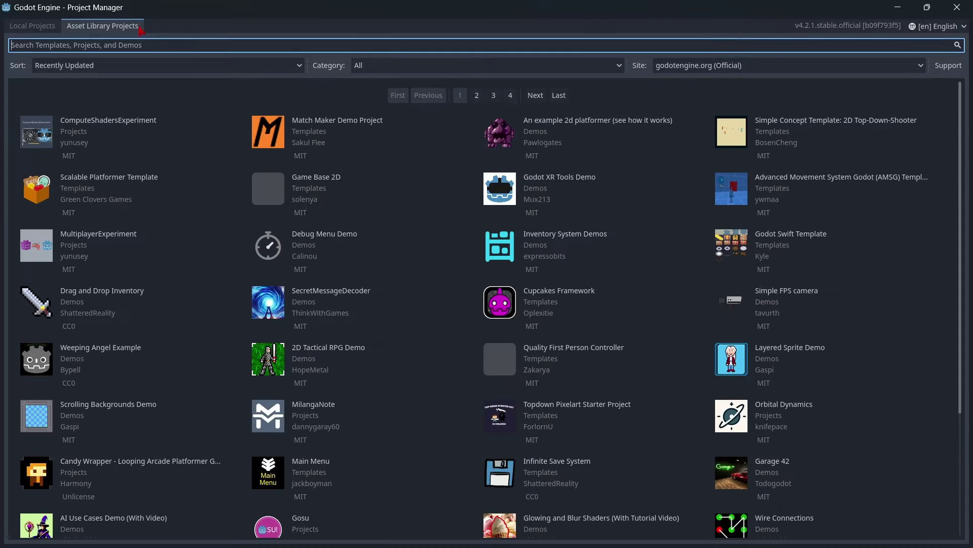
# Step: Browse the asset grid and its Category list, leaving it on All, then return to Local Projects
pyautogui.scroll(-3, 631, 193)
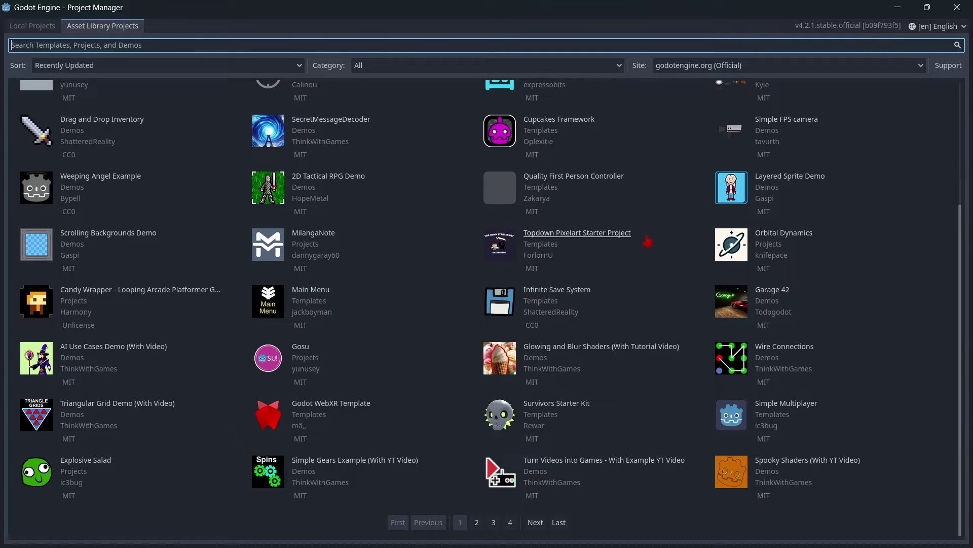
pyautogui.scroll(5, 645, 243)
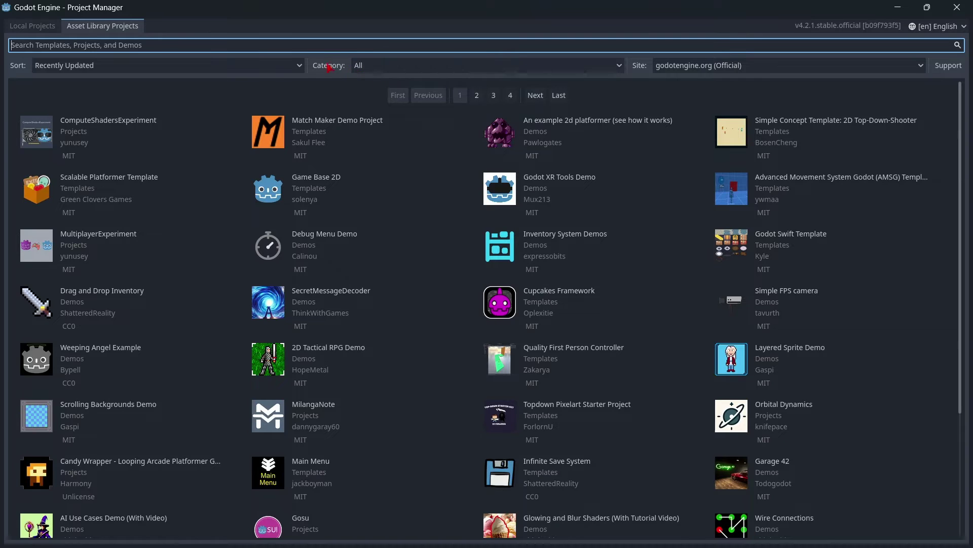
pyautogui.click(394, 71)
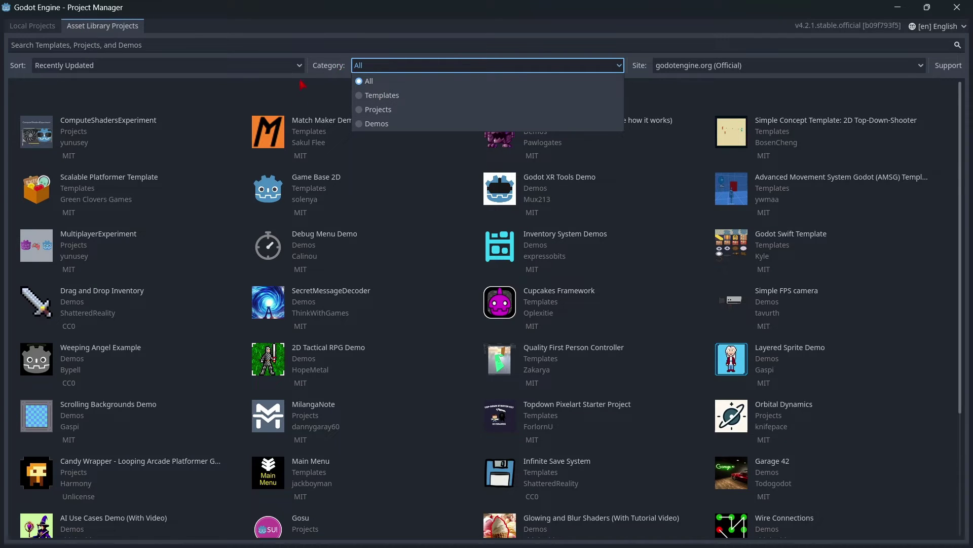
pyautogui.click(327, 89)
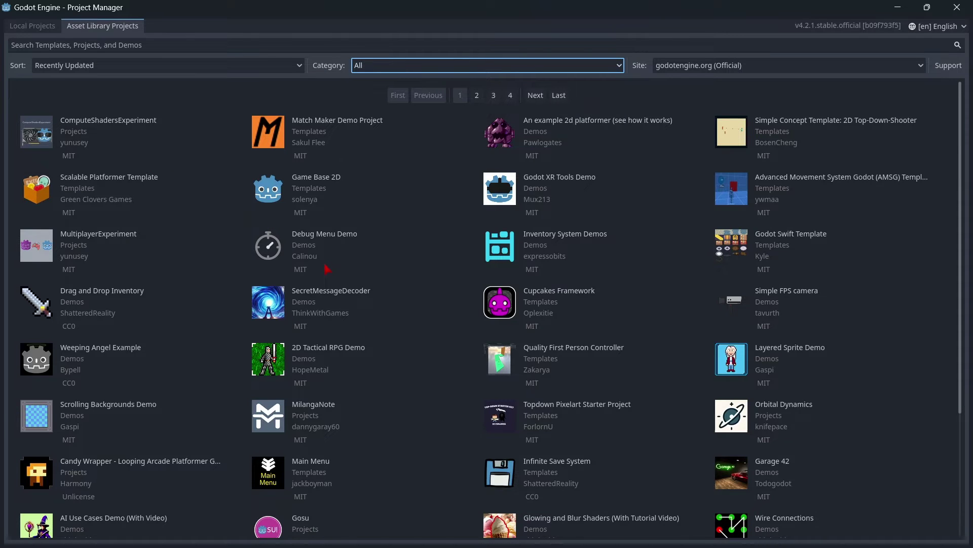
pyautogui.hotkey('ctrl', 'Tab')
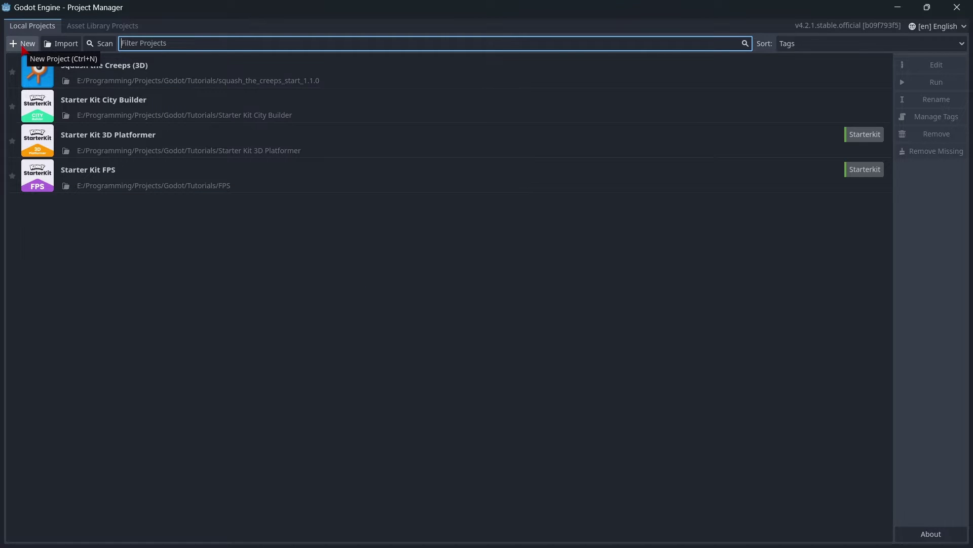
# Step: Start a new project named 'Test Download' and create its Test Download folder under Documents
pyautogui.click(22, 46)
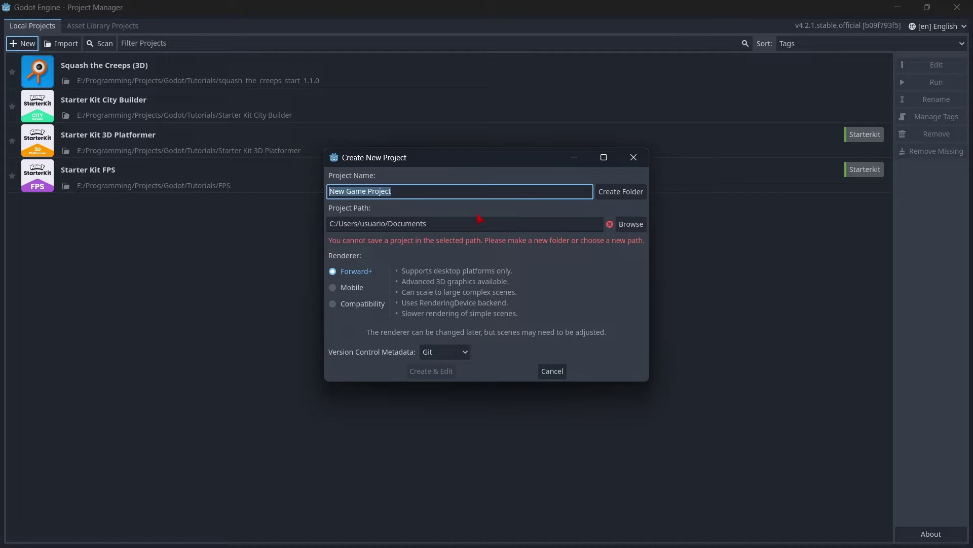
pyautogui.write('Test D')
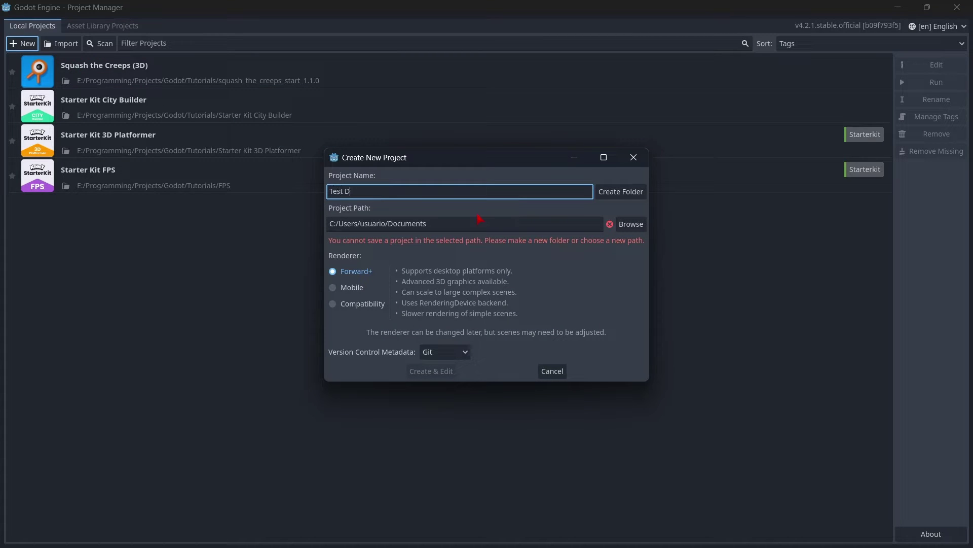
pyautogui.write('ownload')
pyautogui.moveTo(427, 223); pyautogui.dragTo(329, 224)
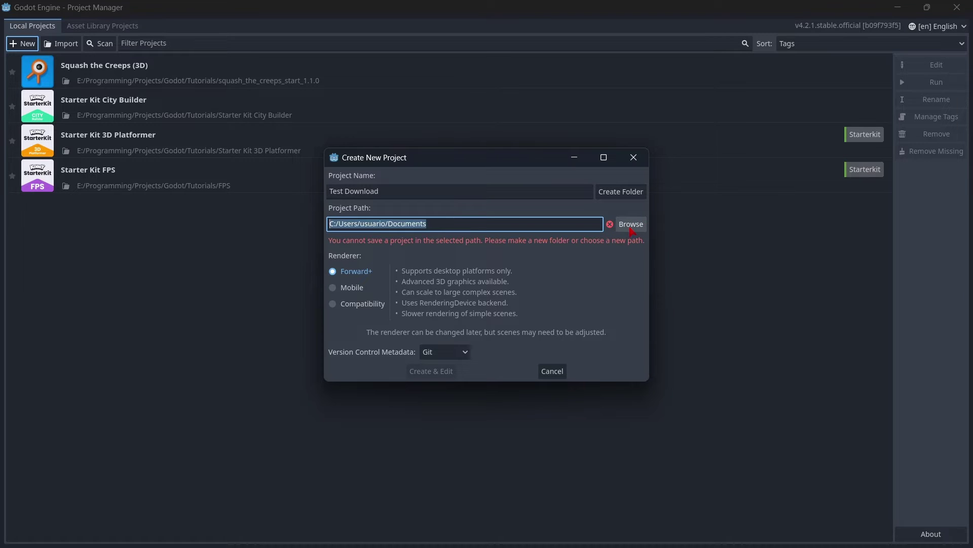
pyautogui.click(632, 224)
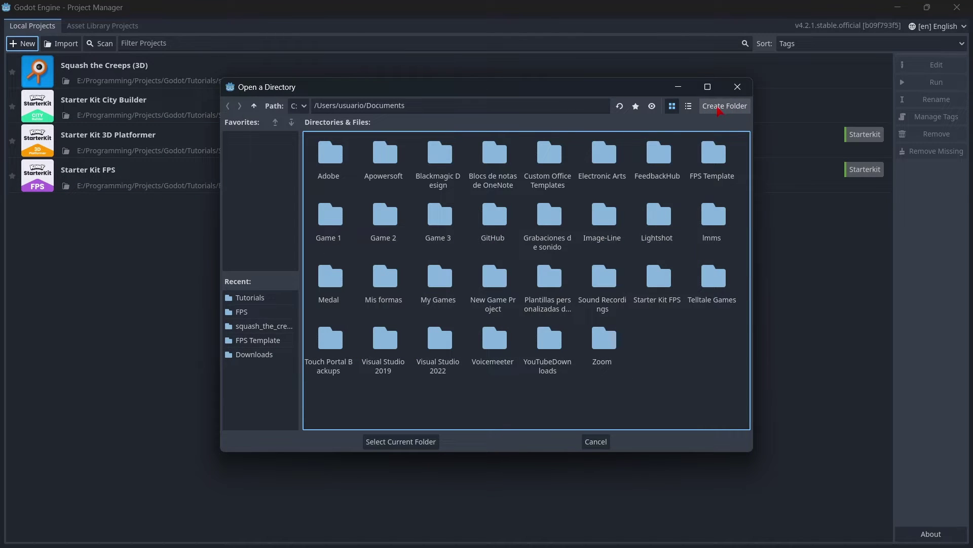
pyautogui.click(600, 442)
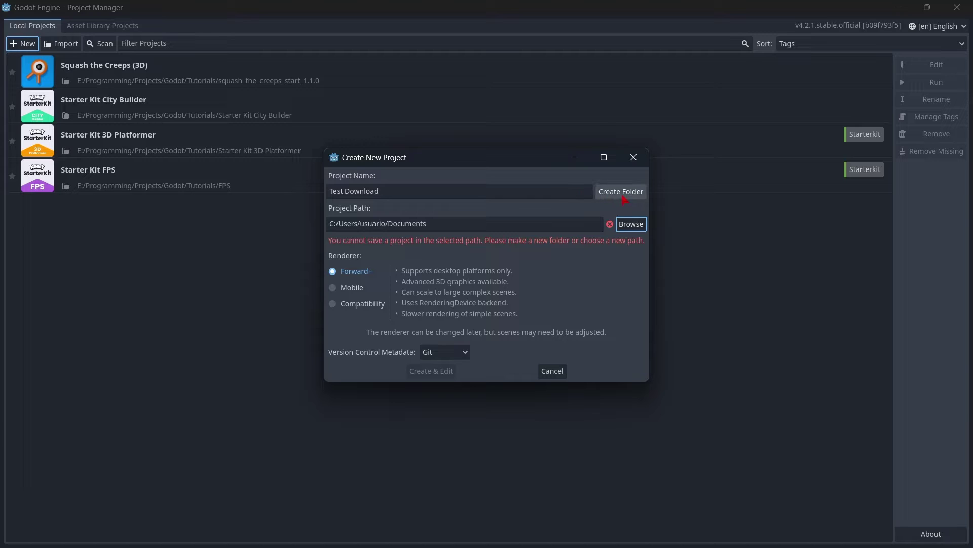
pyautogui.click(625, 199)
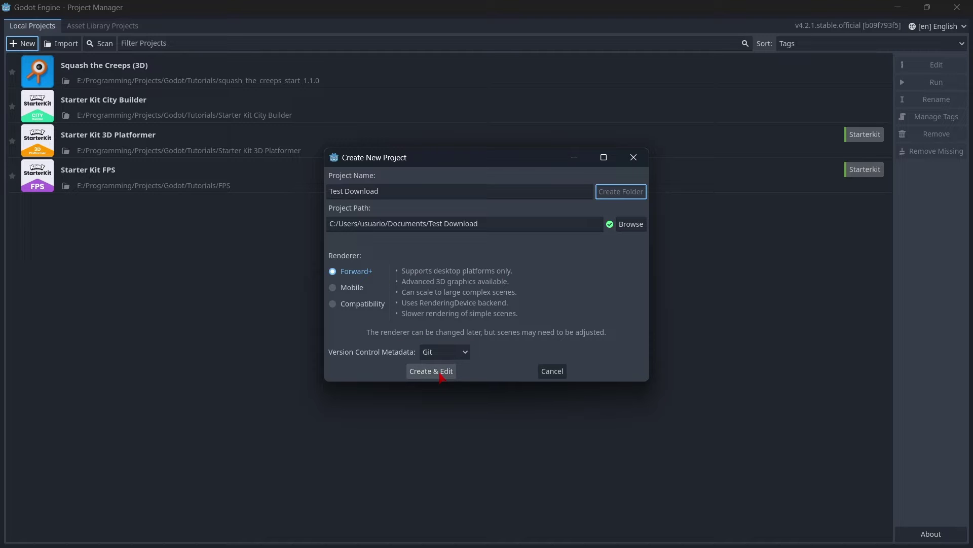
# Step: Create and open Test Download in the editor, then view the Script, AssetLib and 3D workspaces
pyautogui.click(441, 371)
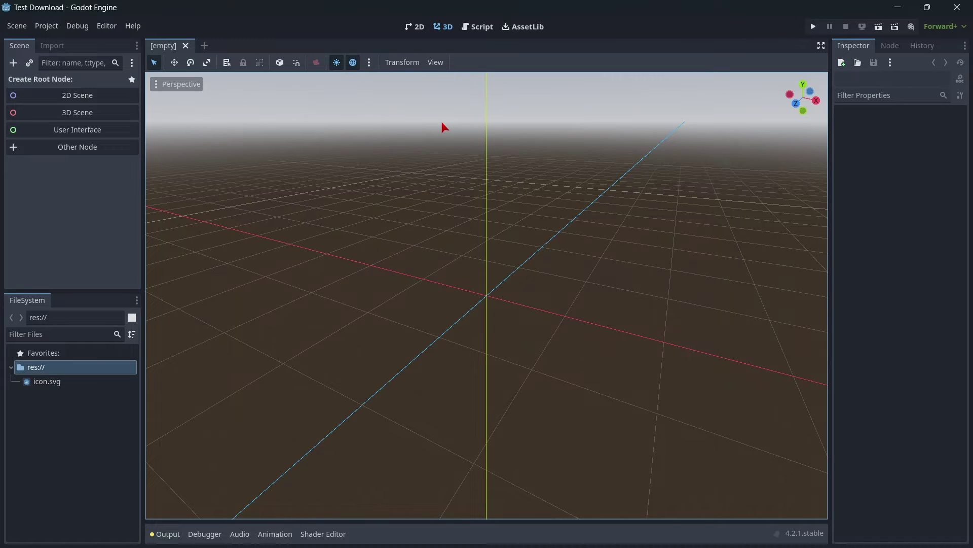
pyautogui.click(474, 26)
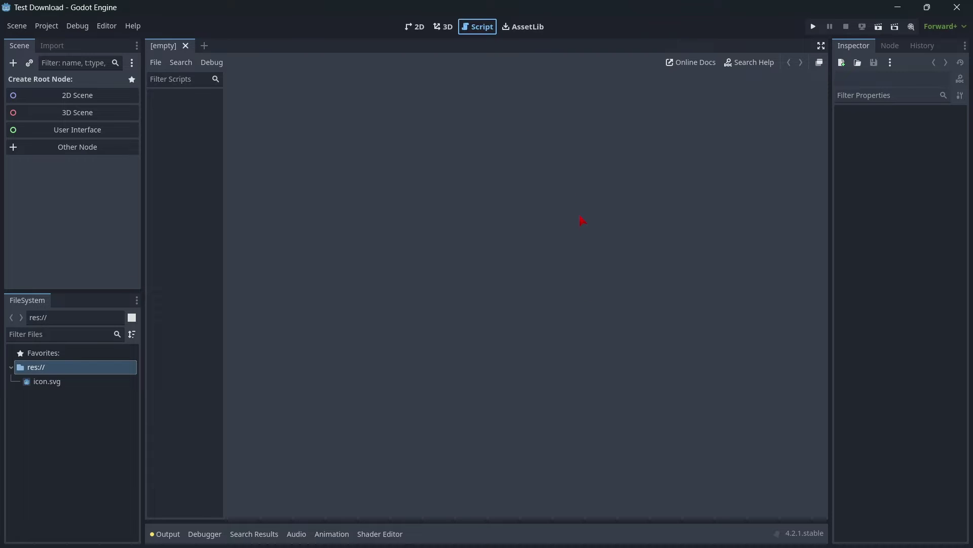
pyautogui.hotkey('ctrl', 'F4')
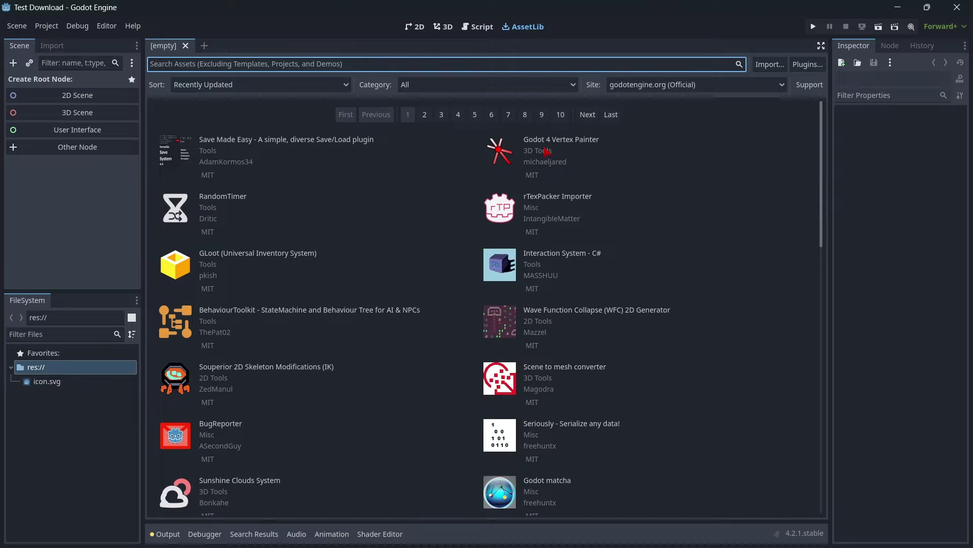
pyautogui.hotkey('ctrl', 'F2')
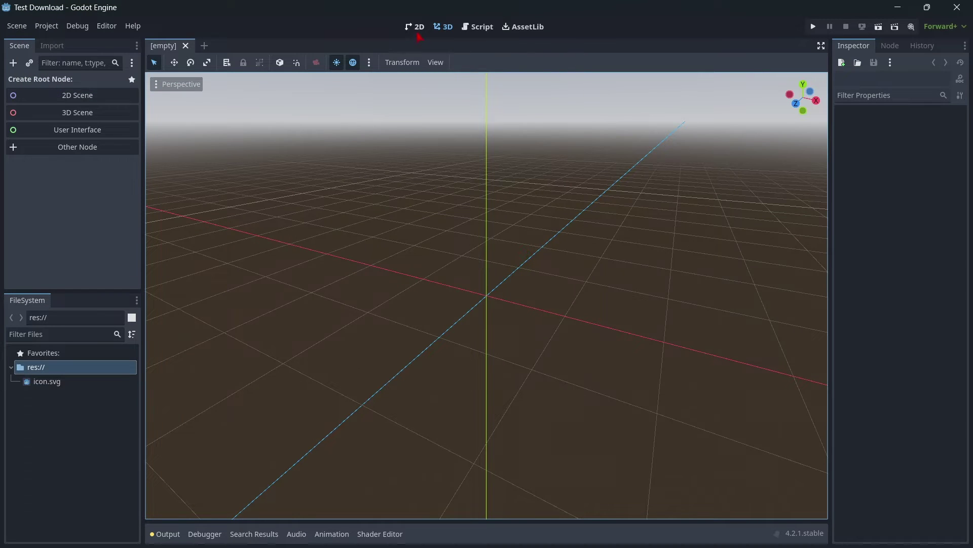
# Step: Show the 2D workspace and browse the Node2D node types in Create New Node without adding any
pyautogui.click(418, 31)
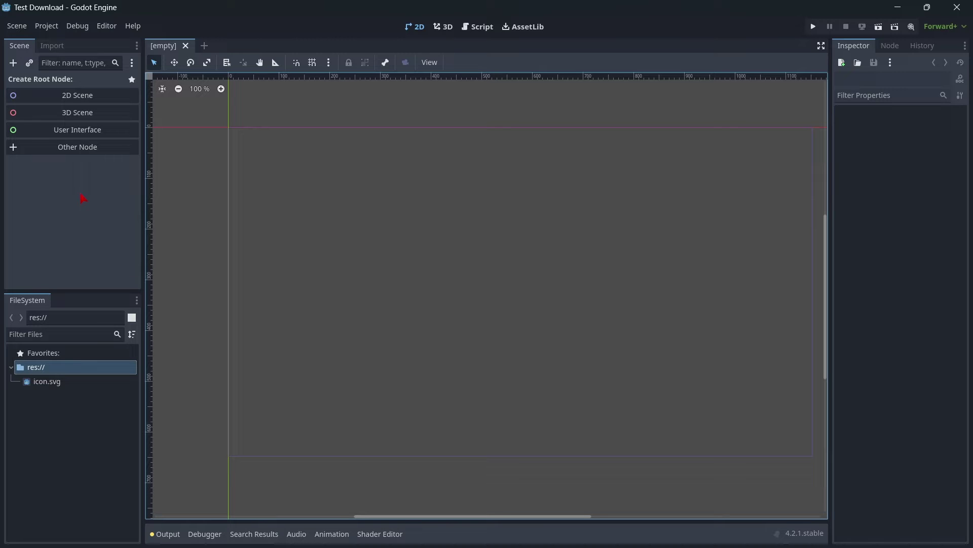
pyautogui.click(77, 147)
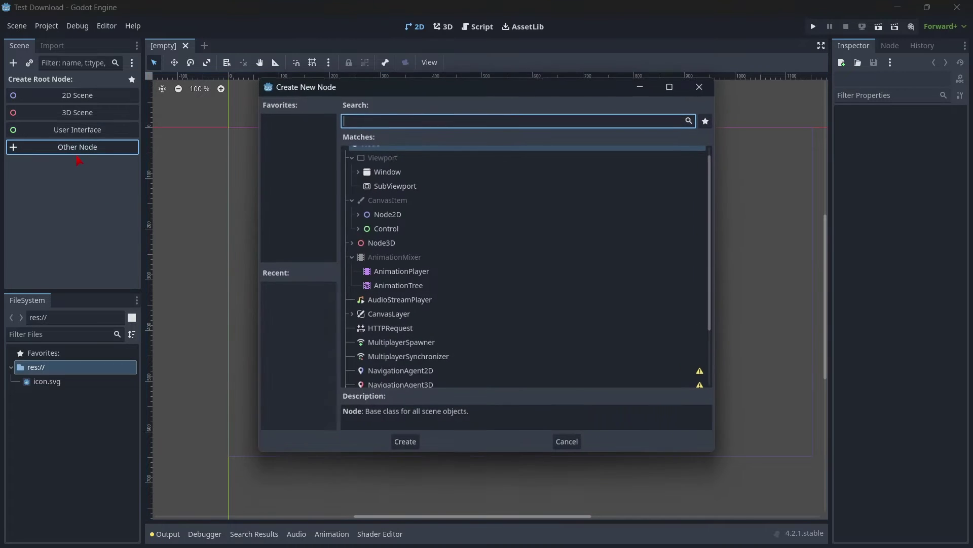
pyautogui.scroll(-3, 450, 255)
pyautogui.scroll(3, 467, 282)
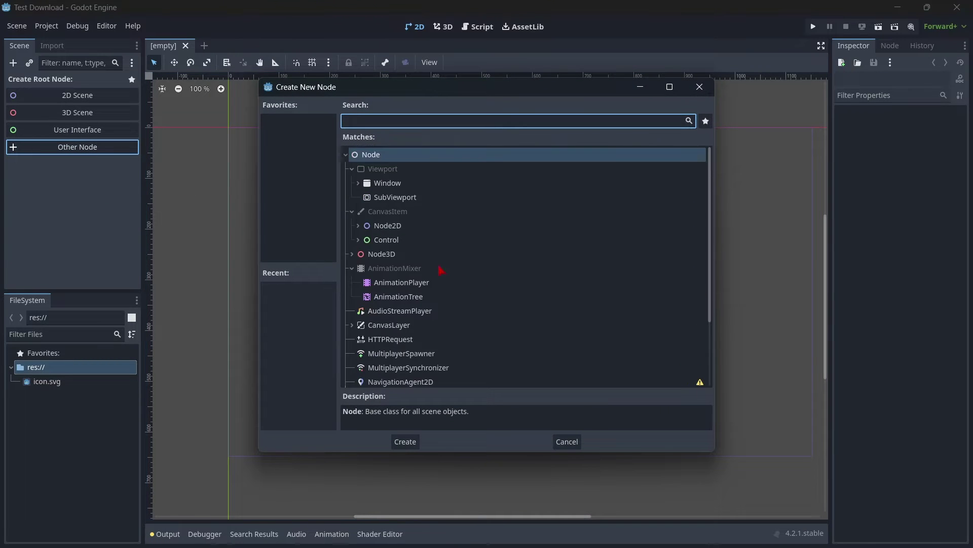
pyautogui.click(358, 226)
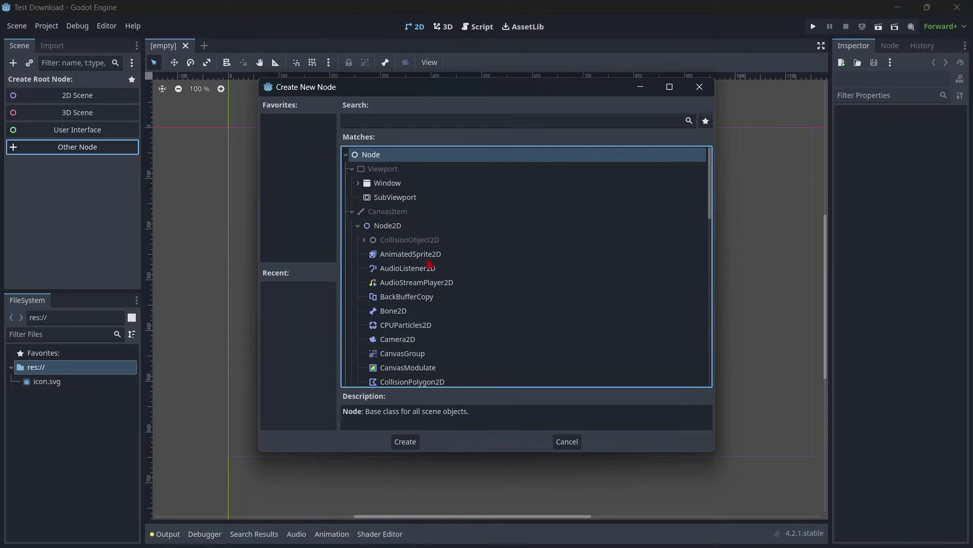
pyautogui.scroll(-3, 413, 284)
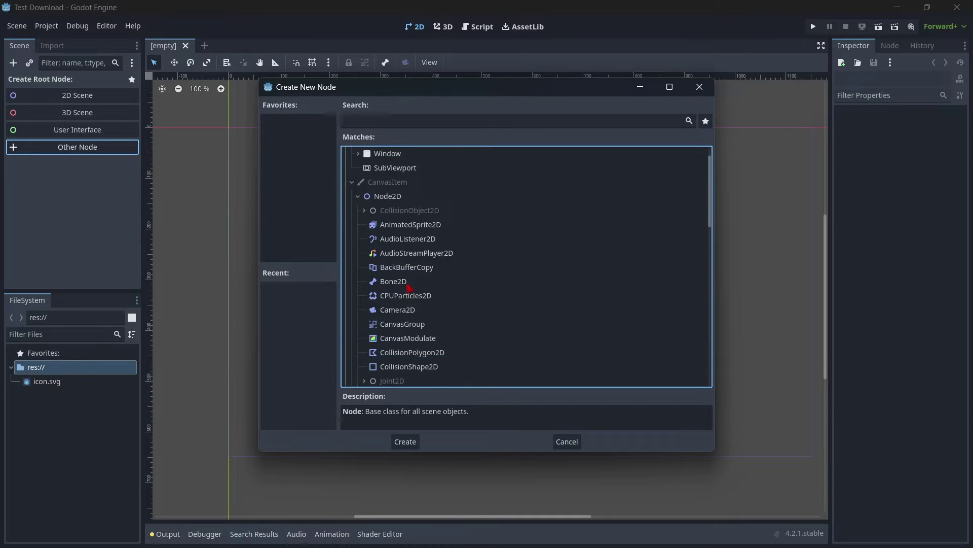
pyautogui.click(703, 96)
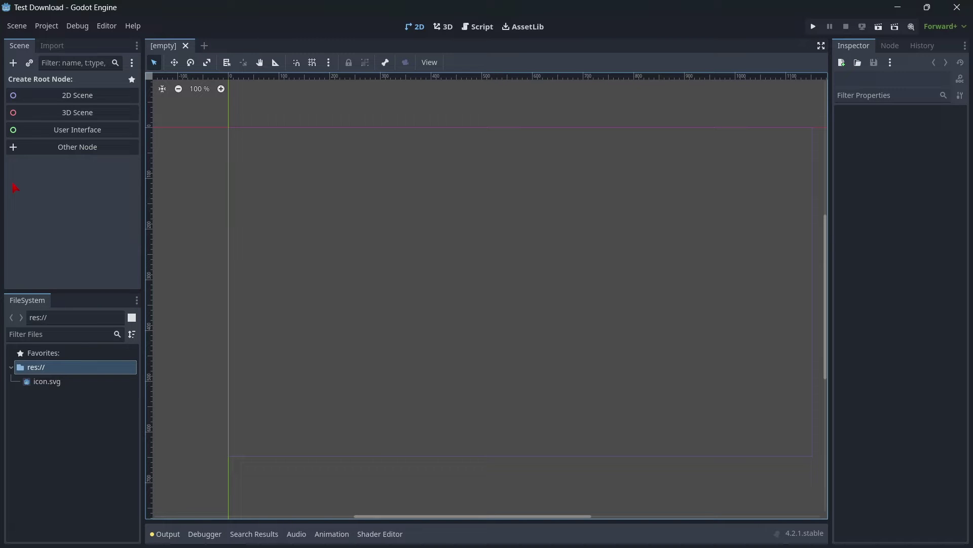
# Step: Create a User Interface Control root node and rename it UI
pyautogui.click(80, 132)
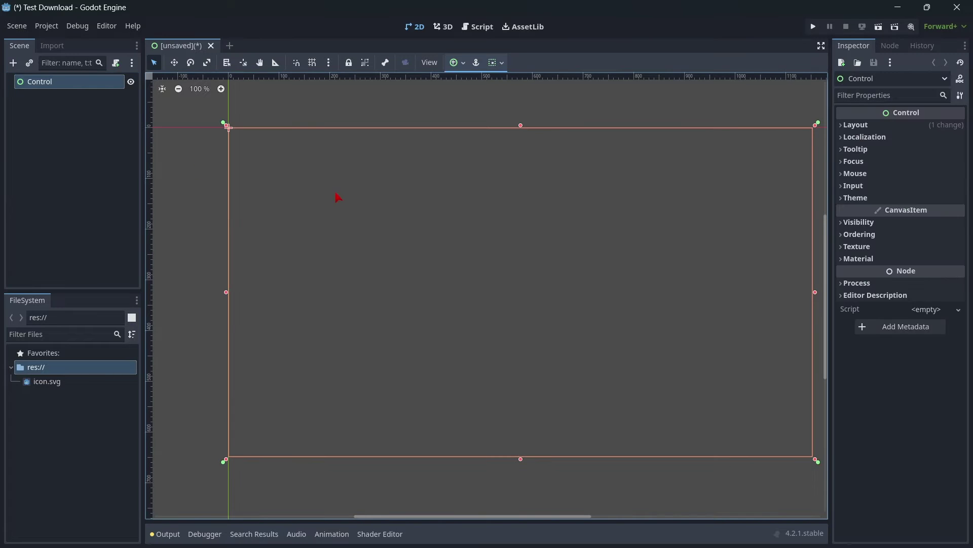
pyautogui.scroll(-3, 576, 280)
pyautogui.scroll(1, 743, 293)
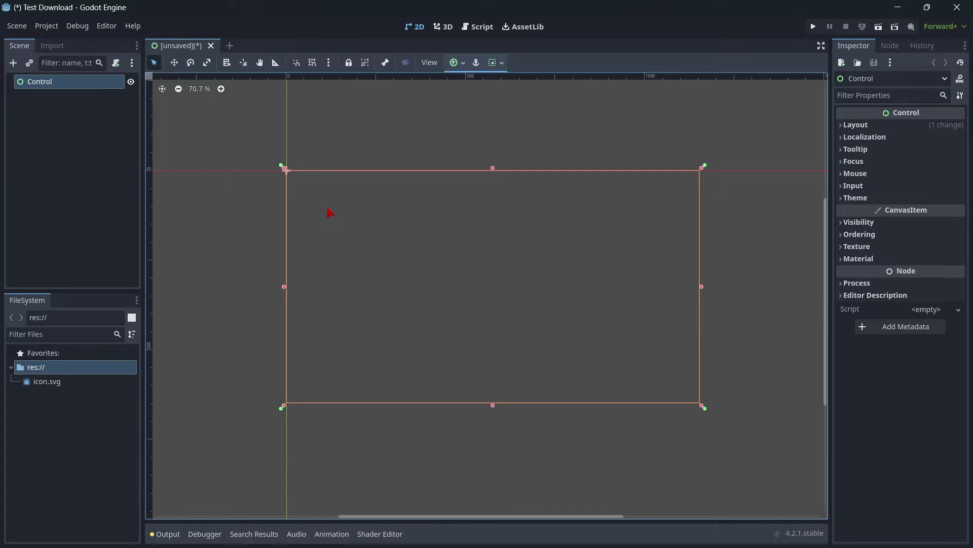
pyautogui.doubleClick(45, 82)
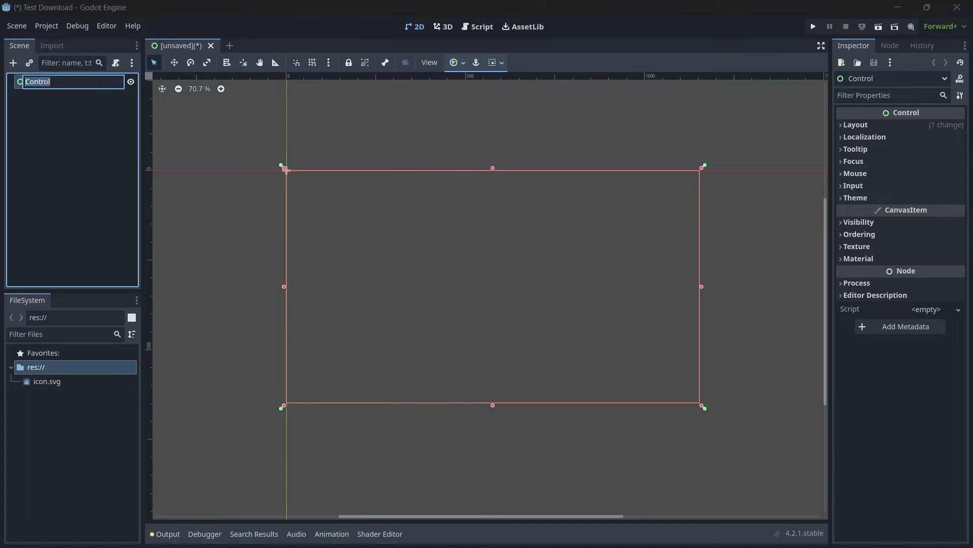
pyautogui.write('UI')
pyautogui.press('Return')
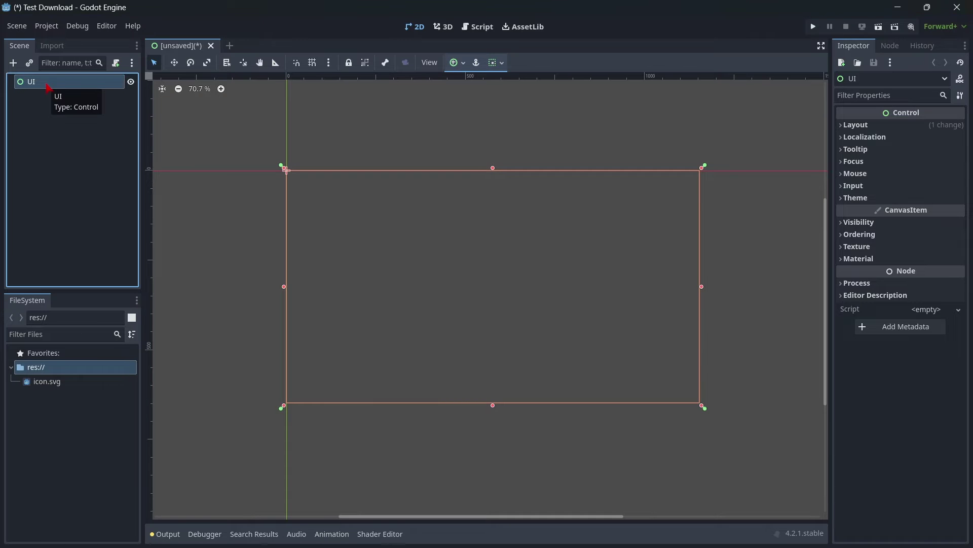
pyautogui.click(20, 28)
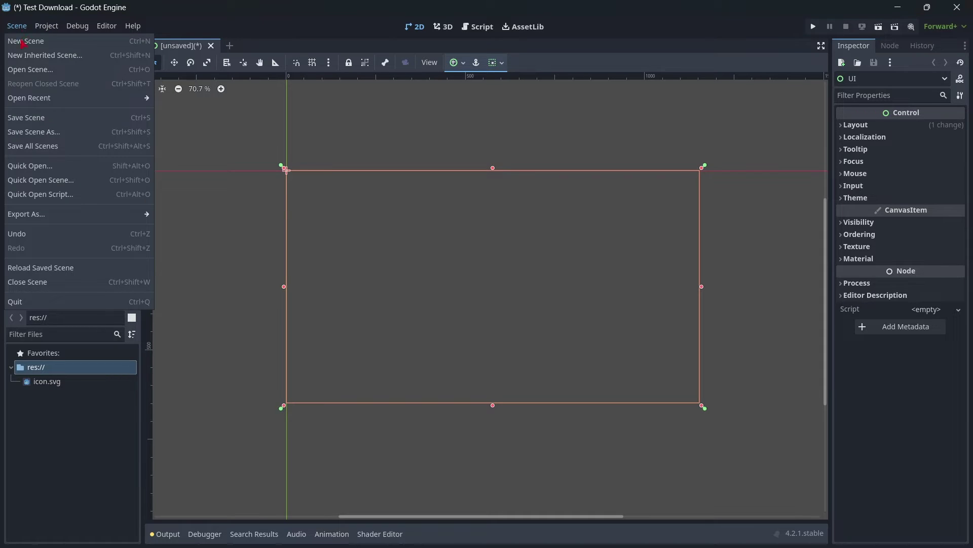
# Step: Save the scene as ui.tscn in the res:// folder
pyautogui.click(33, 119)
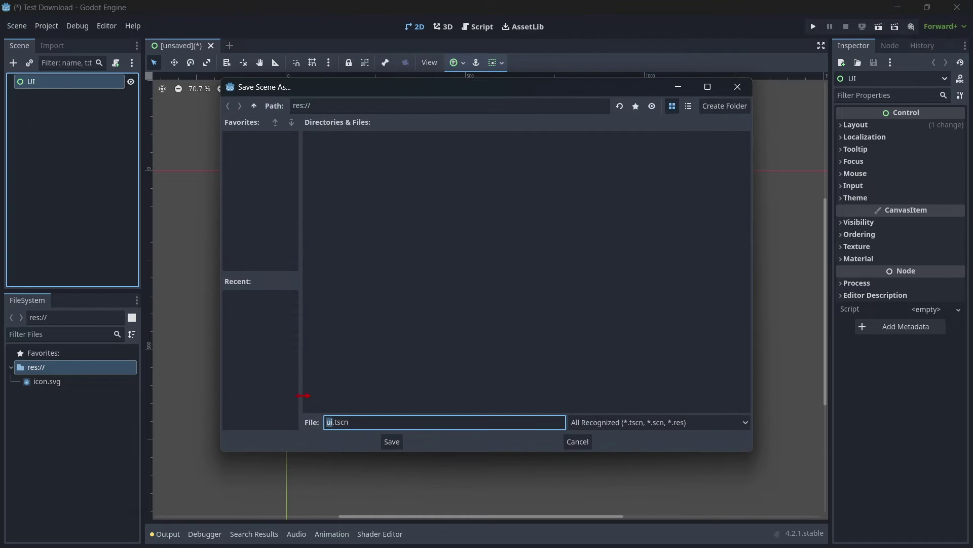
pyautogui.click(392, 441)
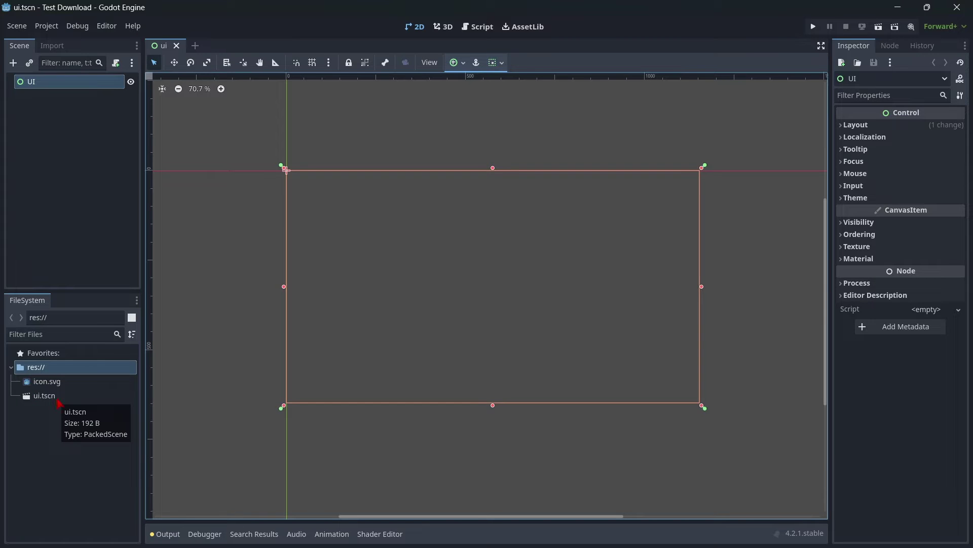
pyautogui.scroll(3, 487, 188)
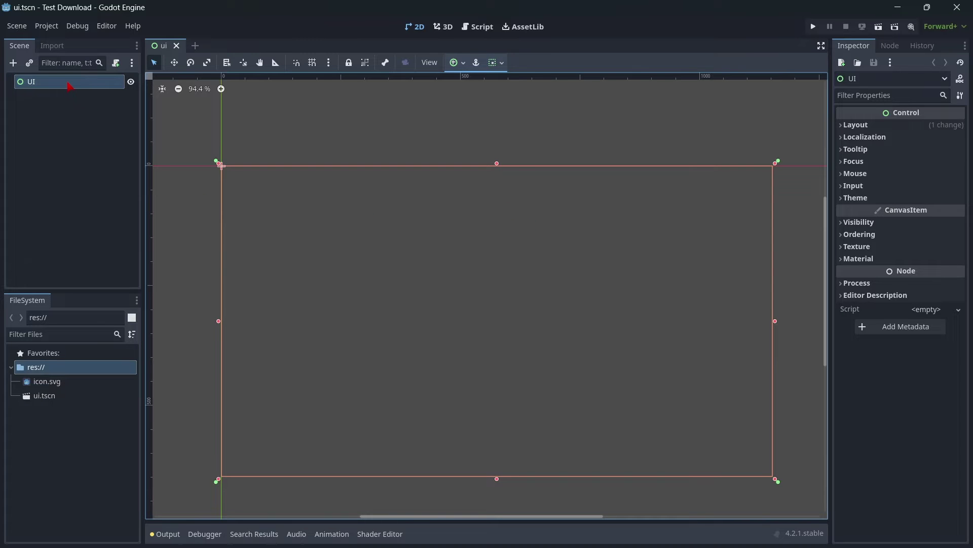
# Step: Search for 'label' and create a Label child node under UI
pyautogui.click(13, 63)
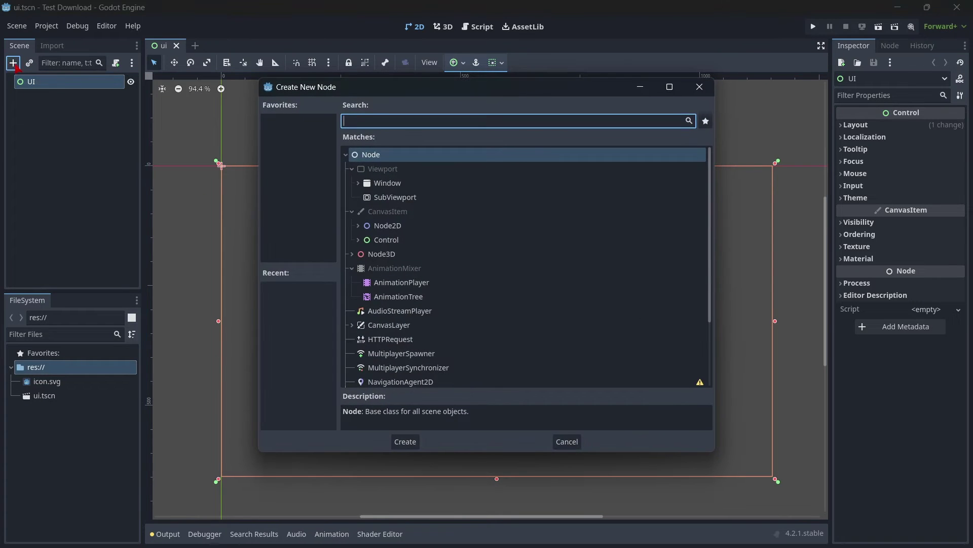
pyautogui.write('label')
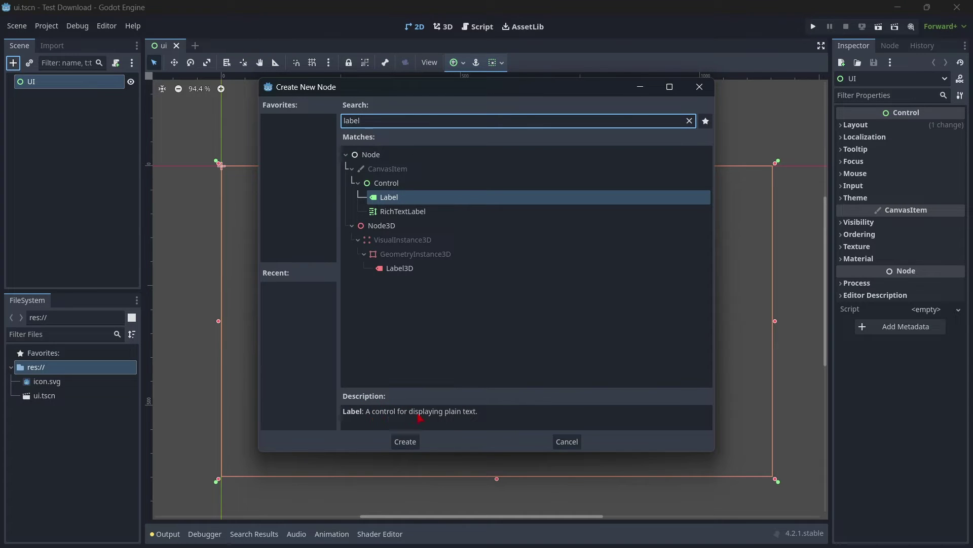
pyautogui.click(413, 444)
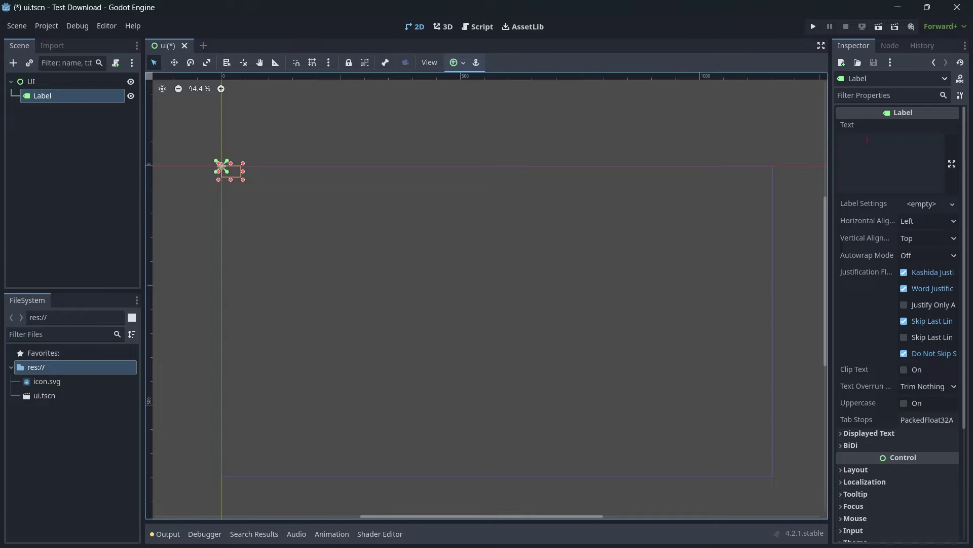
# Step: Set the label's text to Hello and enlarge its box to roughly 250x90
pyautogui.click(867, 149)
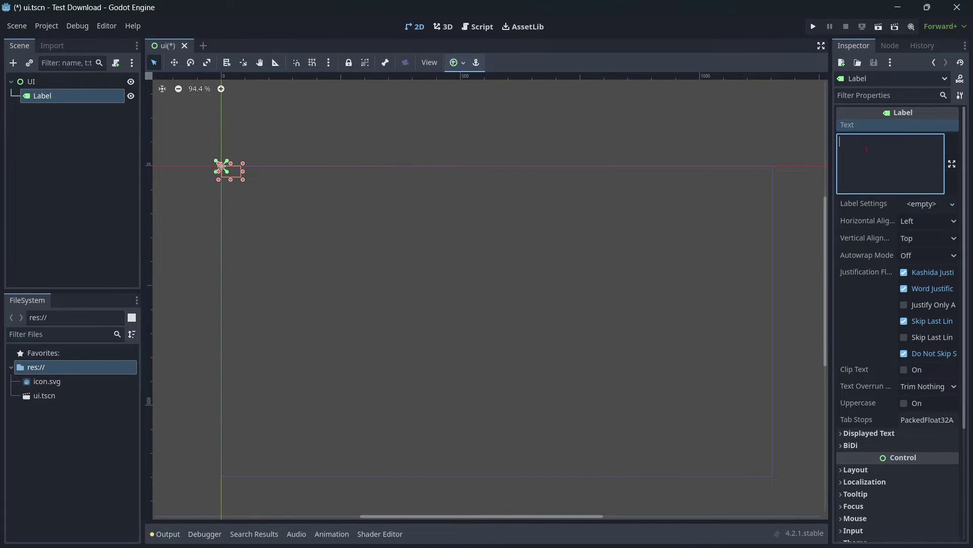
pyautogui.write('Hello')
pyautogui.scroll(4, 196, 189)
pyautogui.scroll(-6, 548, 285)
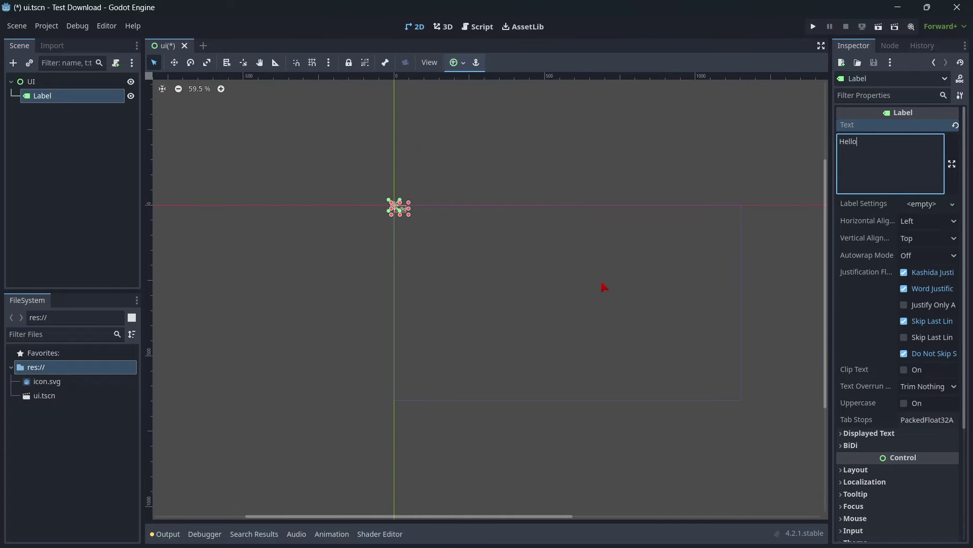
pyautogui.scroll(4, 682, 295)
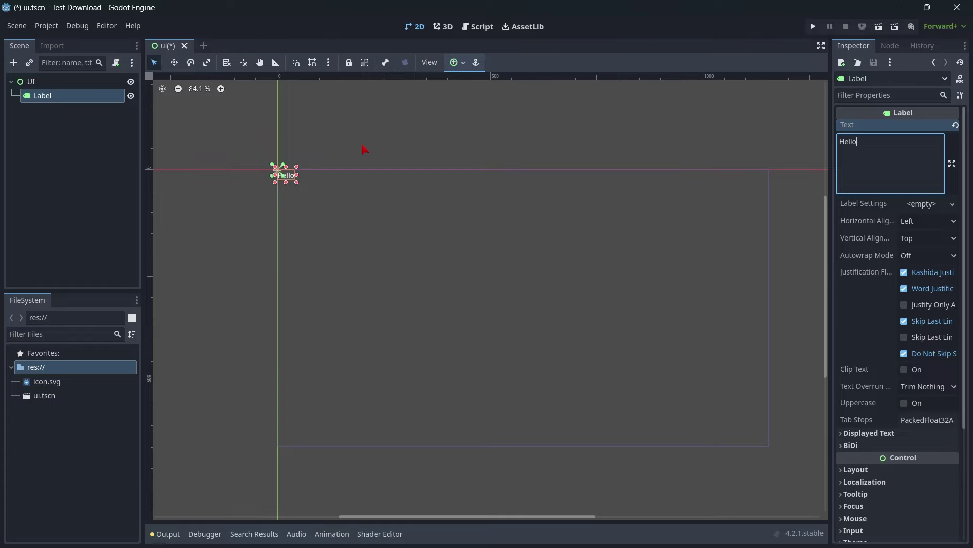
pyautogui.scroll(2, 330, 189)
pyautogui.click(286, 182)
pyautogui.moveTo(286, 180); pyautogui.dragTo(383, 207)
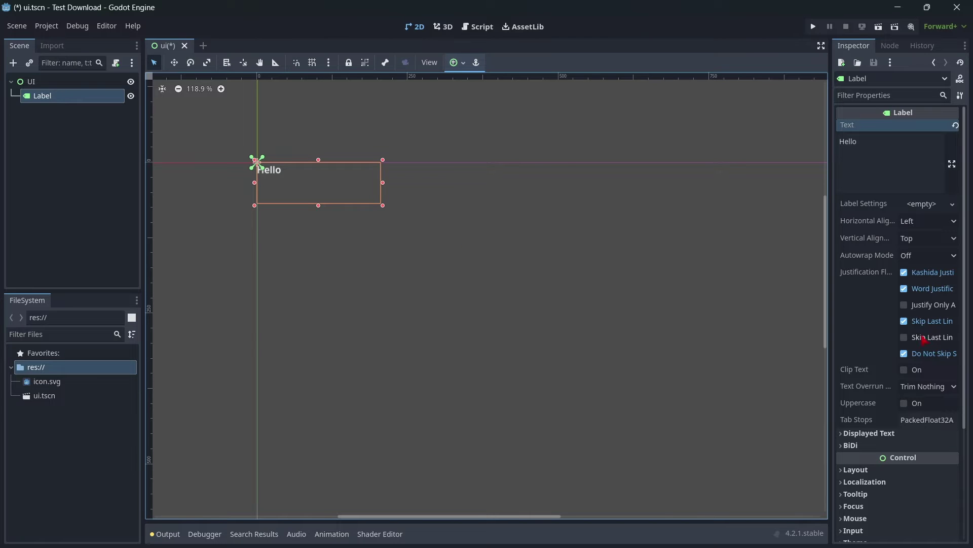
pyautogui.scroll(-3, 923, 339)
pyautogui.scroll(-1, 924, 339)
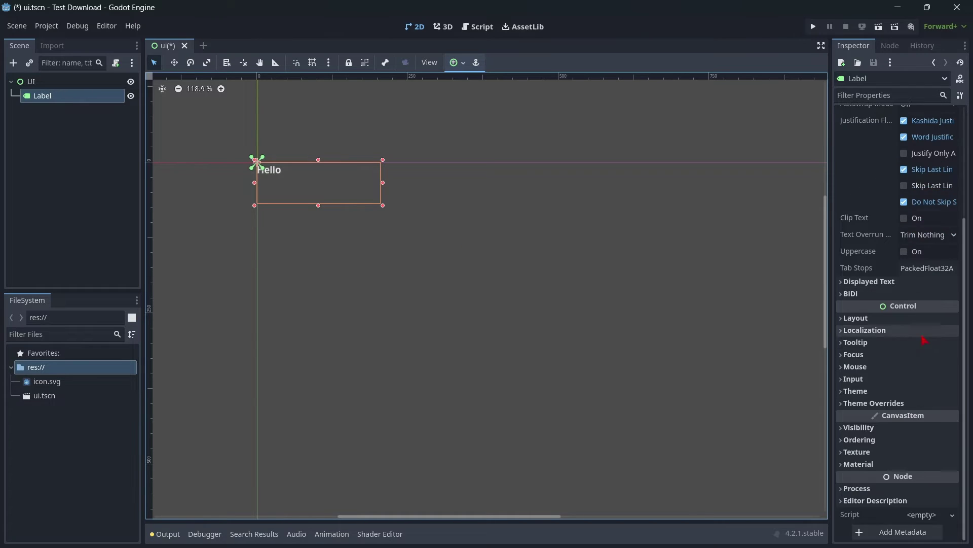
# Step: Enable a Theme Overrides font size for the label and set it to 40
pyautogui.click(903, 403)
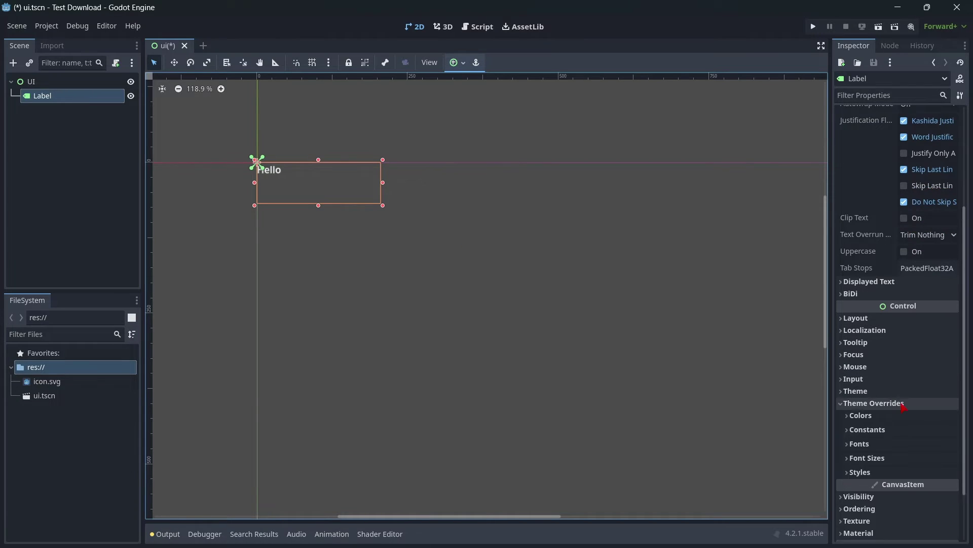
pyautogui.click(867, 458)
pyautogui.scroll(-1, 864, 427)
pyautogui.click(857, 419)
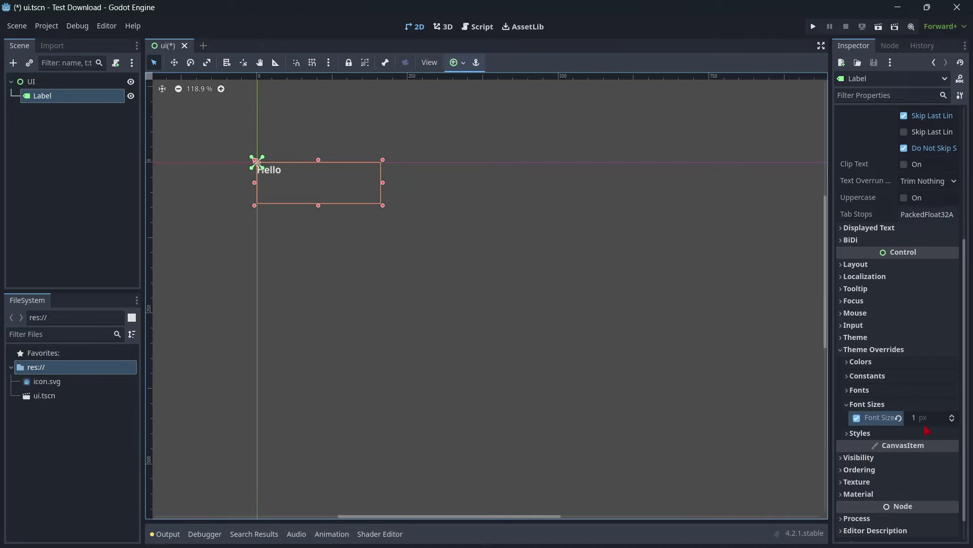
pyautogui.click(918, 417)
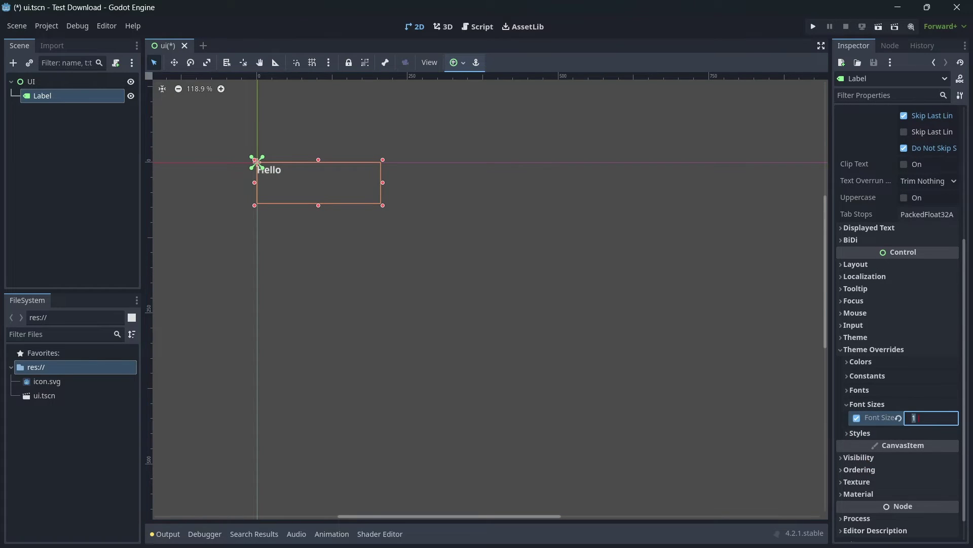
pyautogui.write('10')
pyautogui.press('Return')
pyautogui.click(914, 417)
pyautogui.write('40')
pyautogui.press('Return')
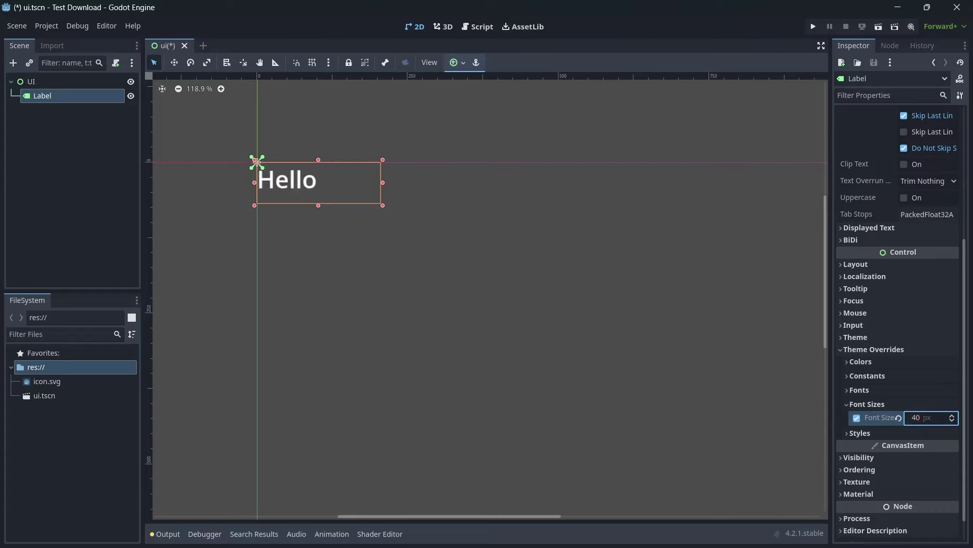
pyautogui.scroll(-4, 330, 302)
pyautogui.scroll(5, 890, 328)
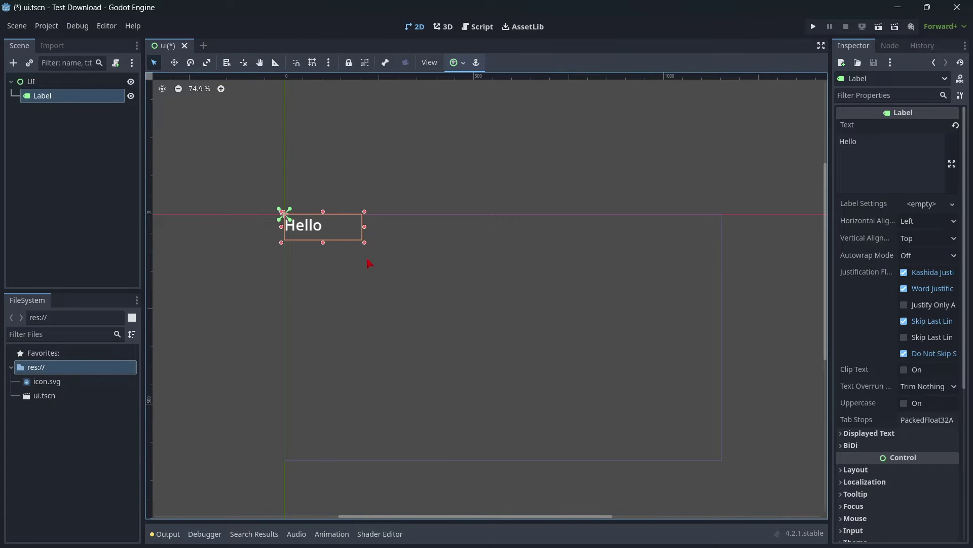
pyautogui.scroll(4, 251, 223)
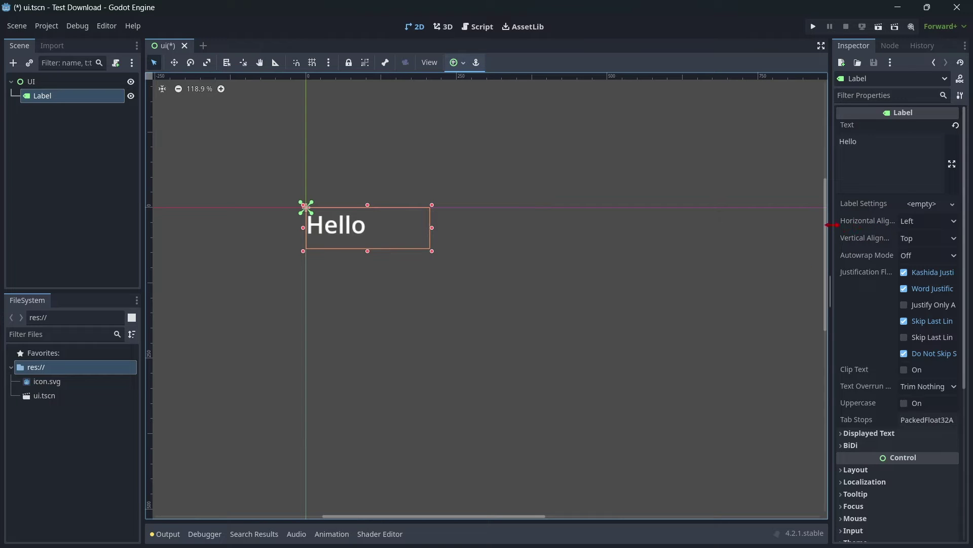
pyautogui.moveTo(831, 225); pyautogui.dragTo(784, 224)
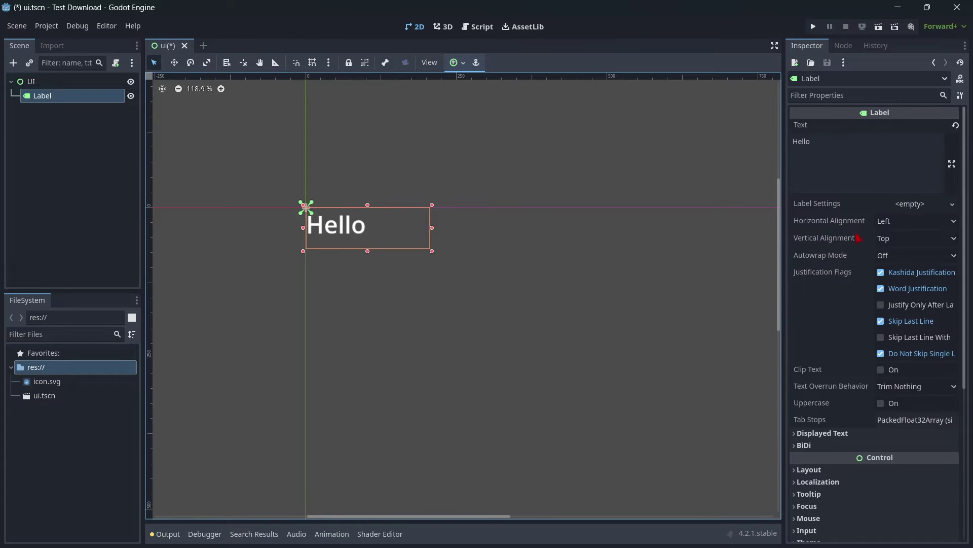
# Step: Set the label's Horizontal and Vertical Alignment to Center
pyautogui.click(902, 221)
pyautogui.click(893, 251)
pyautogui.click(902, 238)
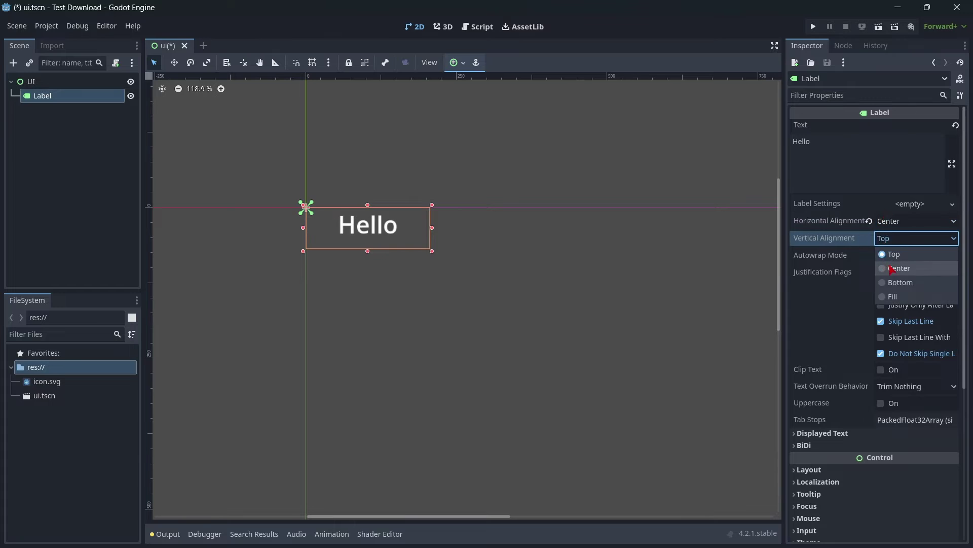
pyautogui.click(892, 269)
pyautogui.scroll(-5, 471, 289)
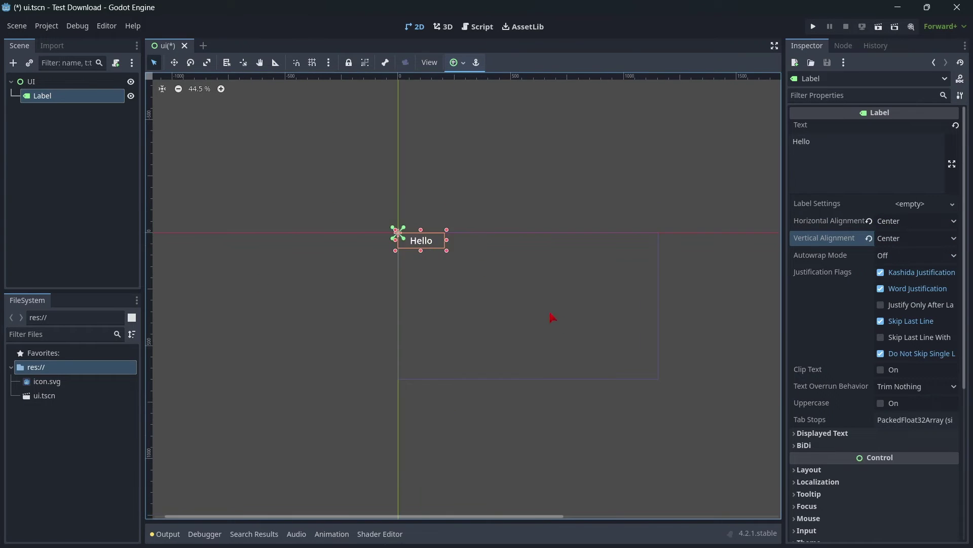
pyautogui.scroll(2, 503, 302)
# Step: Replace the label text Hello with 'Score: 0'
pyautogui.doubleClick(815, 142)
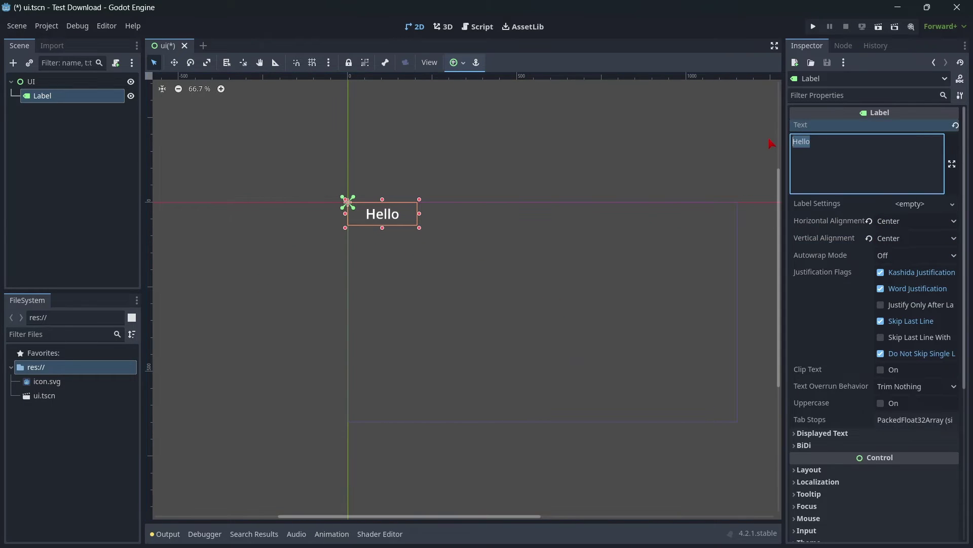
pyautogui.write('Score: 1')
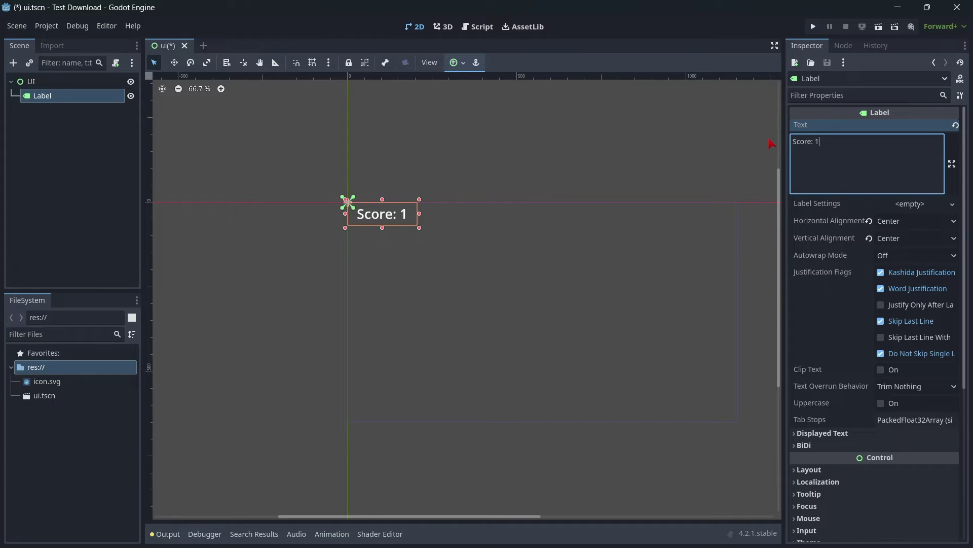
pyautogui.press('BackSpace')
pyautogui.write('0')
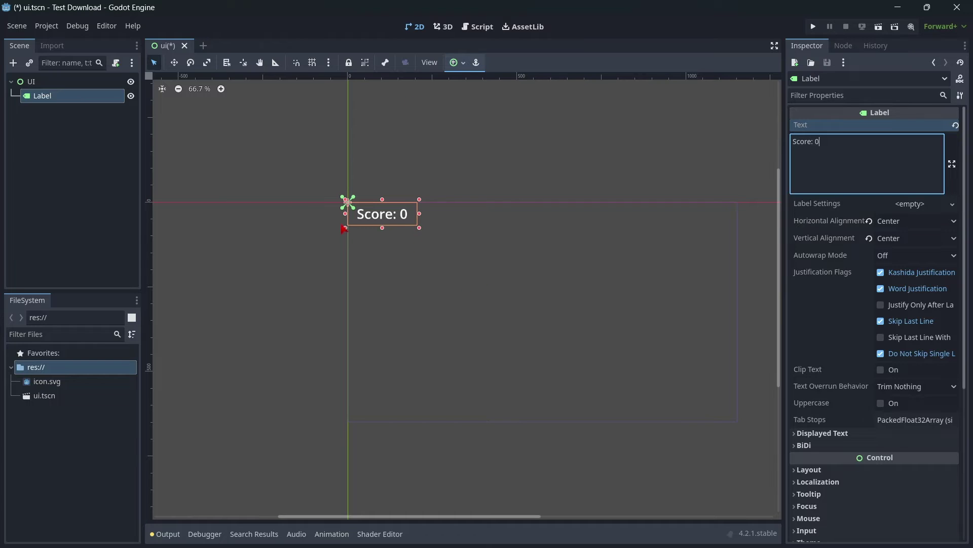
# Step: Anchor the Score: 0 label with the Center Top preset
pyautogui.click(454, 64)
pyautogui.click(476, 117)
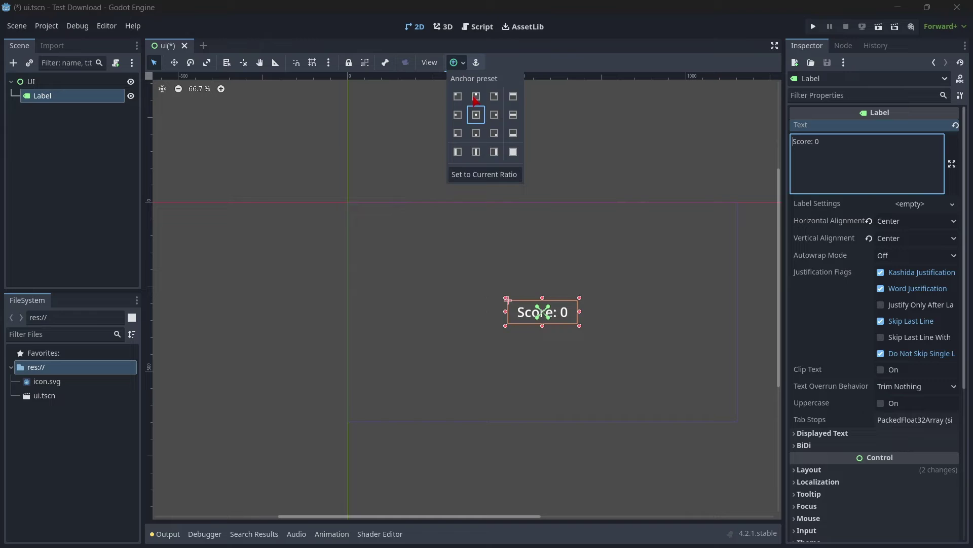
pyautogui.click(475, 100)
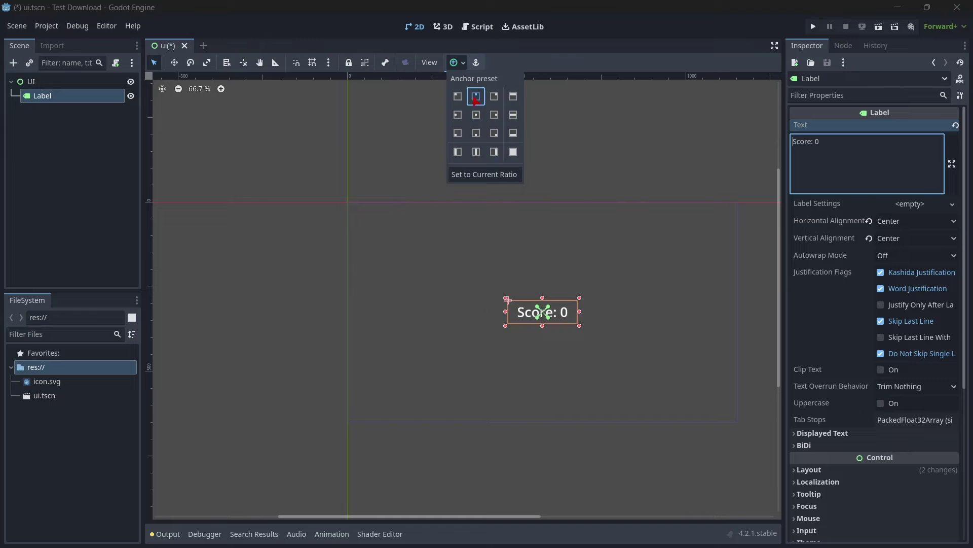
pyautogui.click(174, 63)
# Step: Nudge the label slightly down in Move mode, then select the UI root node
pyautogui.click(173, 63)
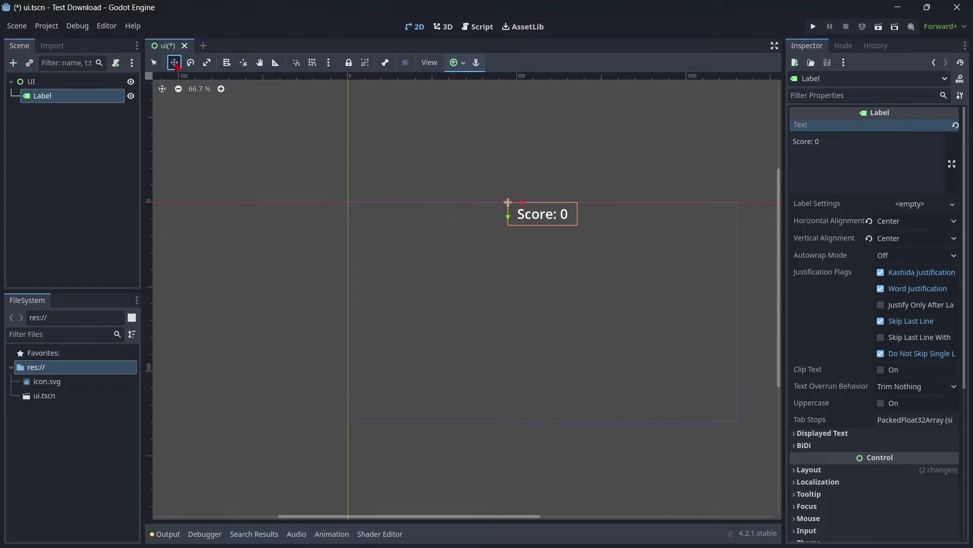
pyautogui.scroll(5, 449, 218)
pyautogui.scroll(-5, 531, 400)
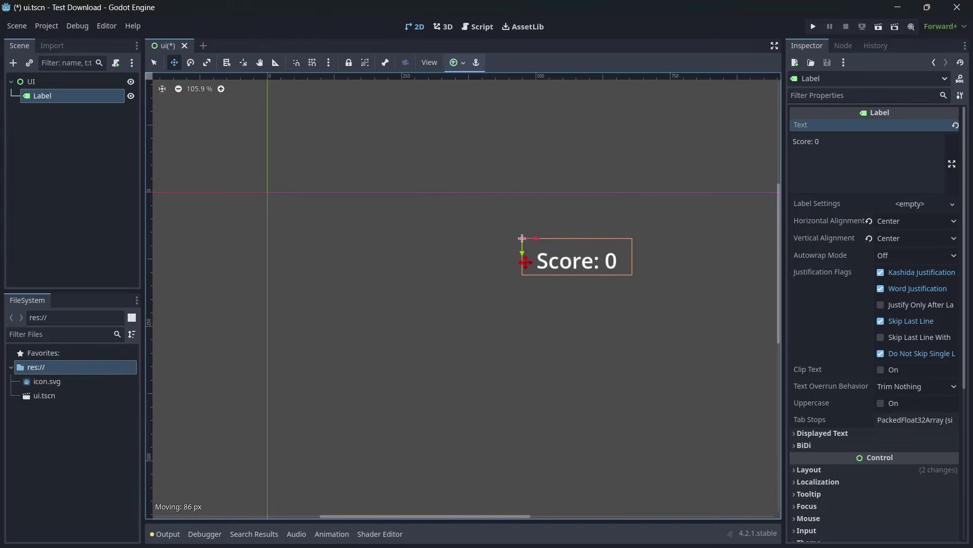
pyautogui.moveTo(526, 289); pyautogui.dragTo(522, 269)
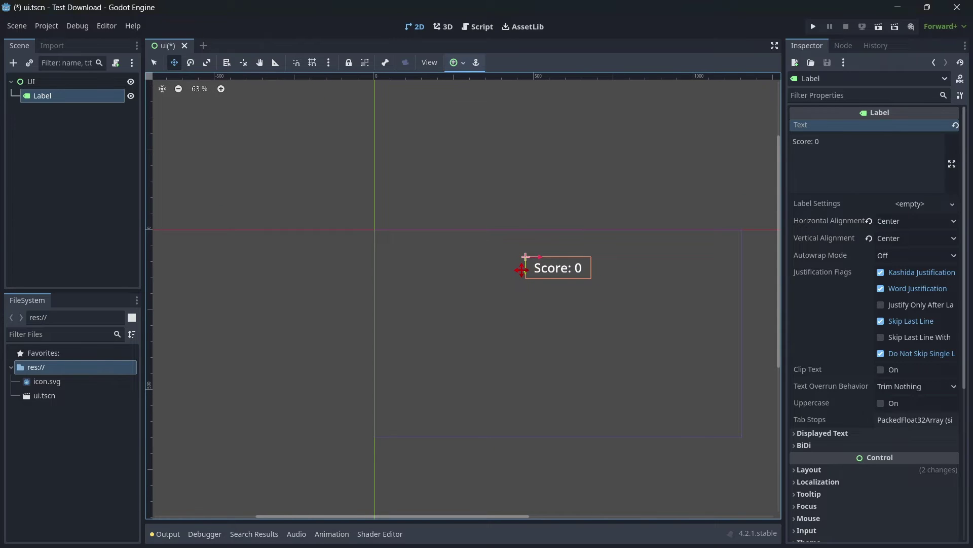
pyautogui.click(70, 137)
pyautogui.click(33, 83)
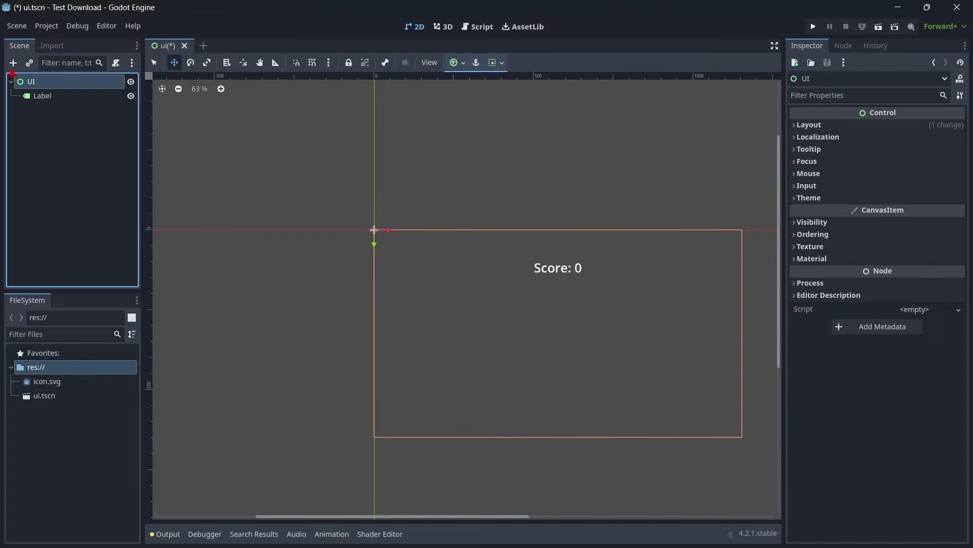
# Step: Add a Button child node under UI by searching 'button'
pyautogui.click(13, 63)
pyautogui.write('button')
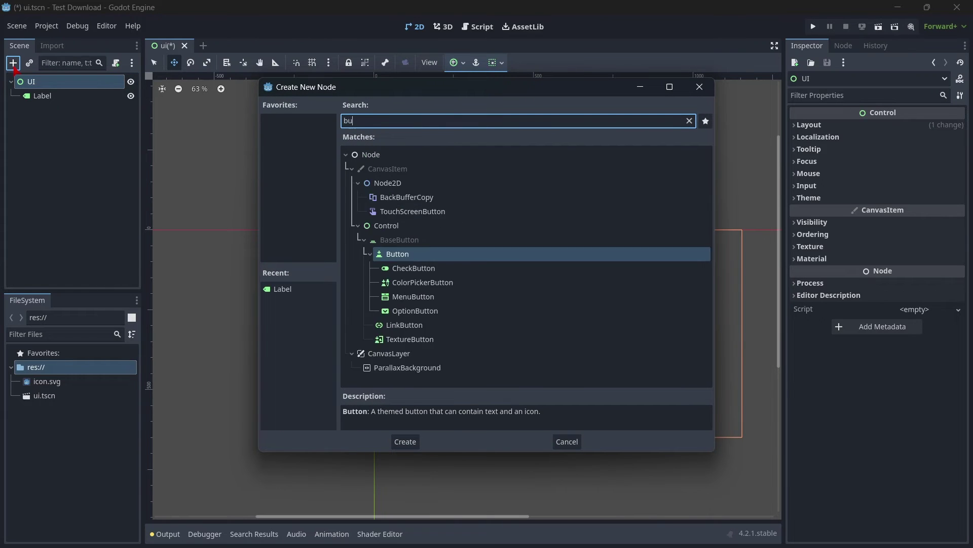
pyautogui.press('Escape')
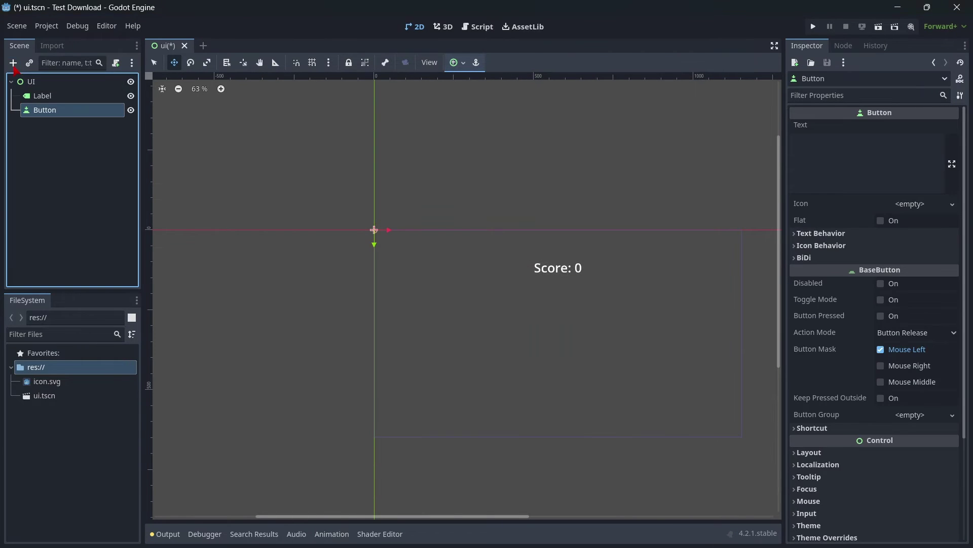
# Step: Set the button's Text to +1 in the Inspector
pyautogui.click(829, 159)
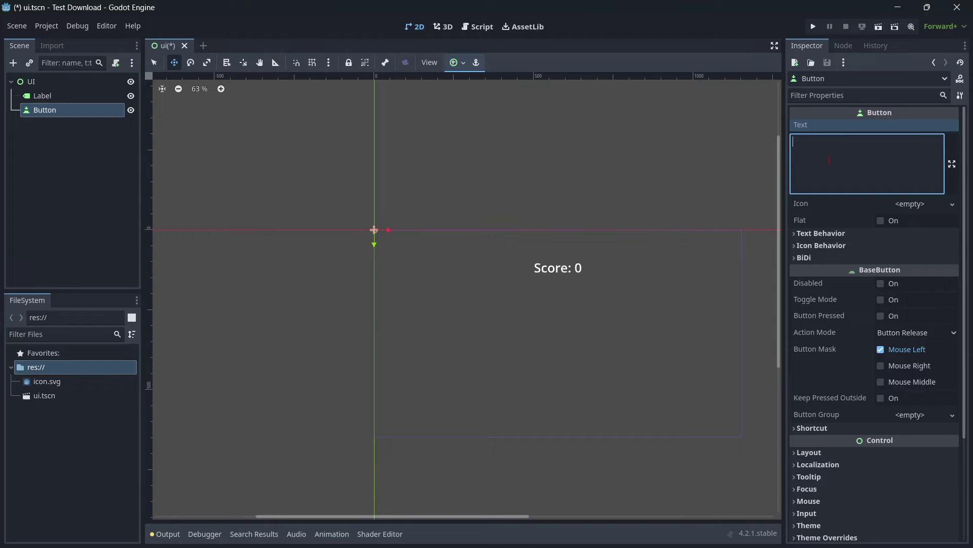
pyautogui.write('+1')
pyautogui.scroll(2, 446, 287)
pyautogui.write('t')
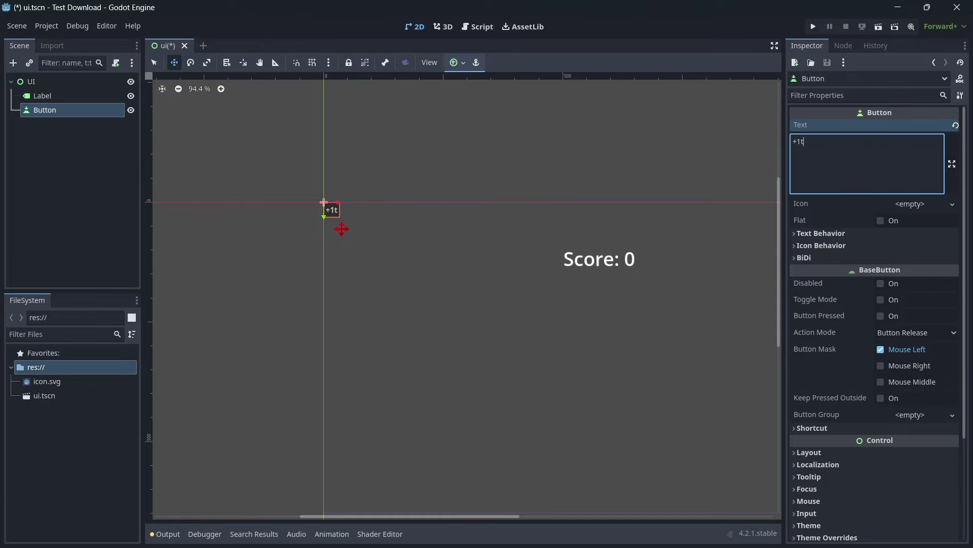
pyautogui.press('BackSpace')
pyautogui.scroll(-1, 378, 232)
# Step: In Select Mode, enlarge the +1 button from its corner and widen it rightward
pyautogui.press('q')
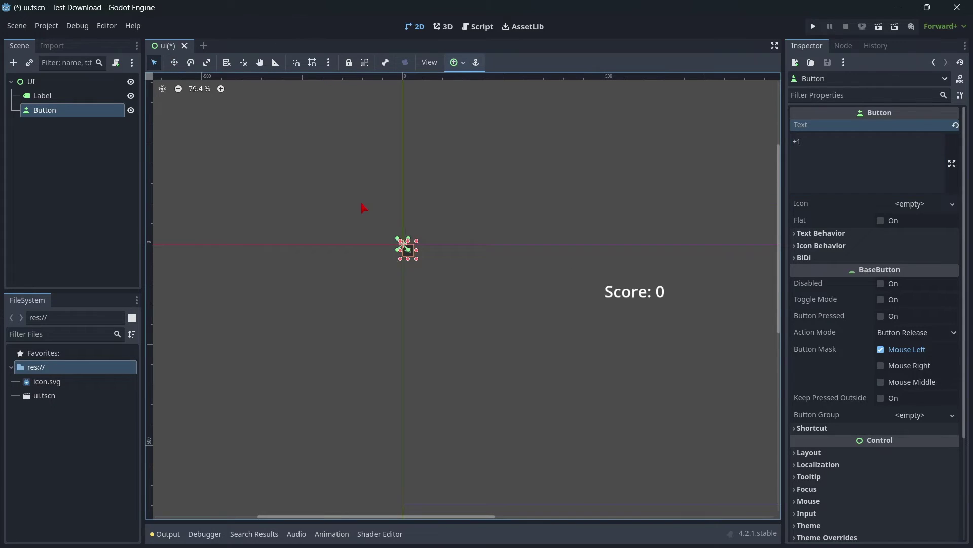
pyautogui.click(175, 63)
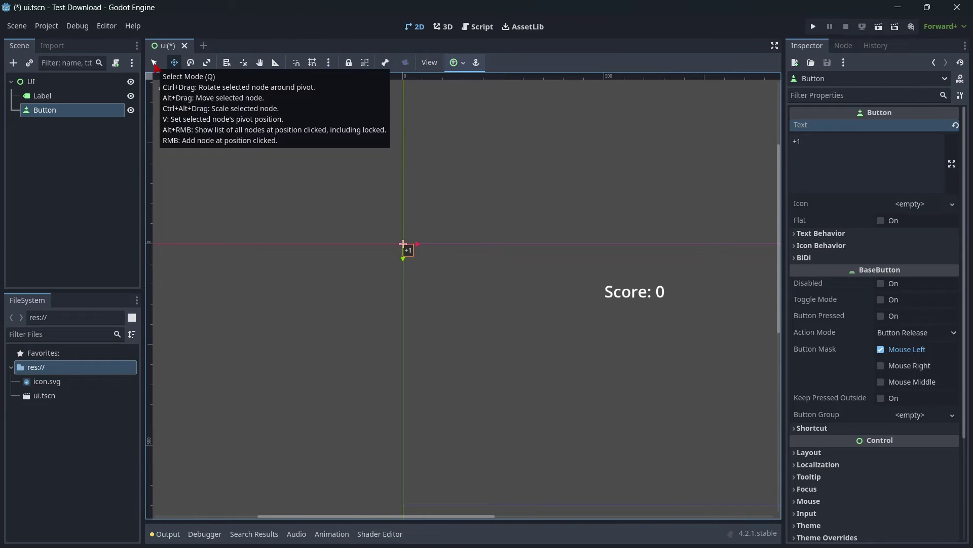
pyautogui.click(154, 63)
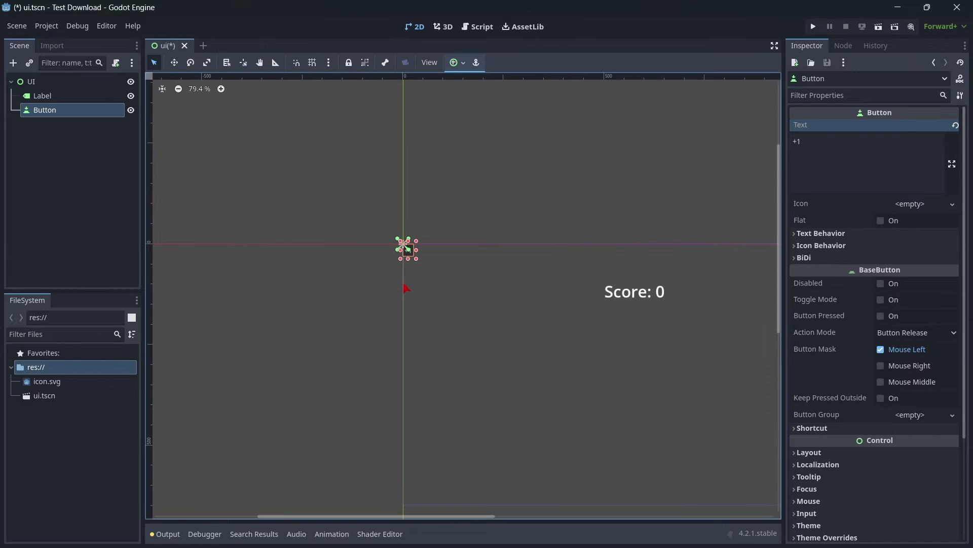
pyautogui.scroll(2, 424, 251)
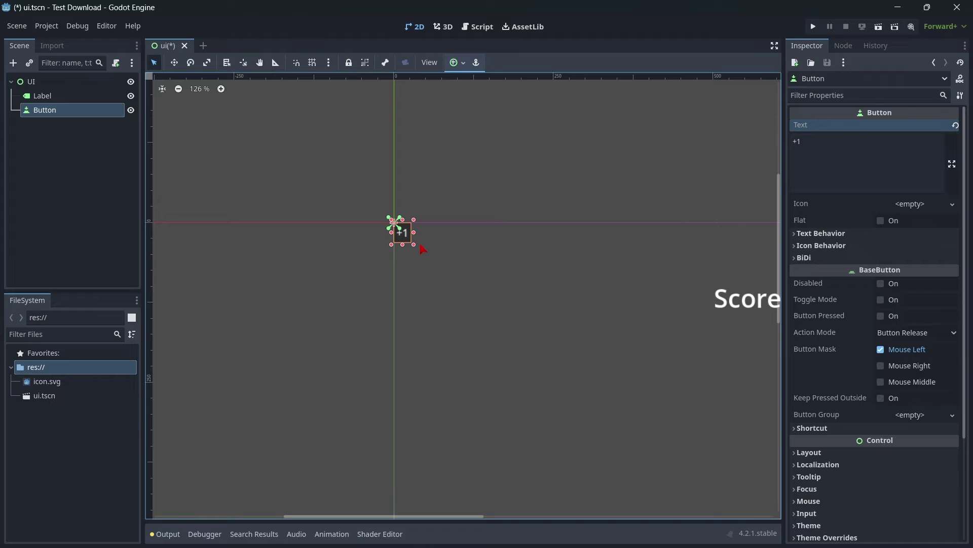
pyautogui.moveTo(413, 245); pyautogui.dragTo(462, 307)
pyautogui.scroll(-5, 466, 278)
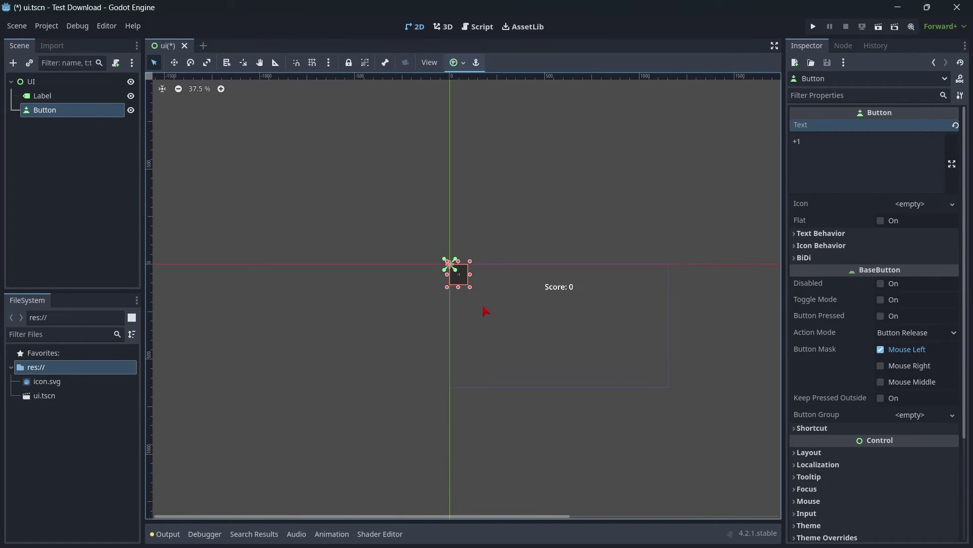
pyautogui.scroll(2, 458, 310)
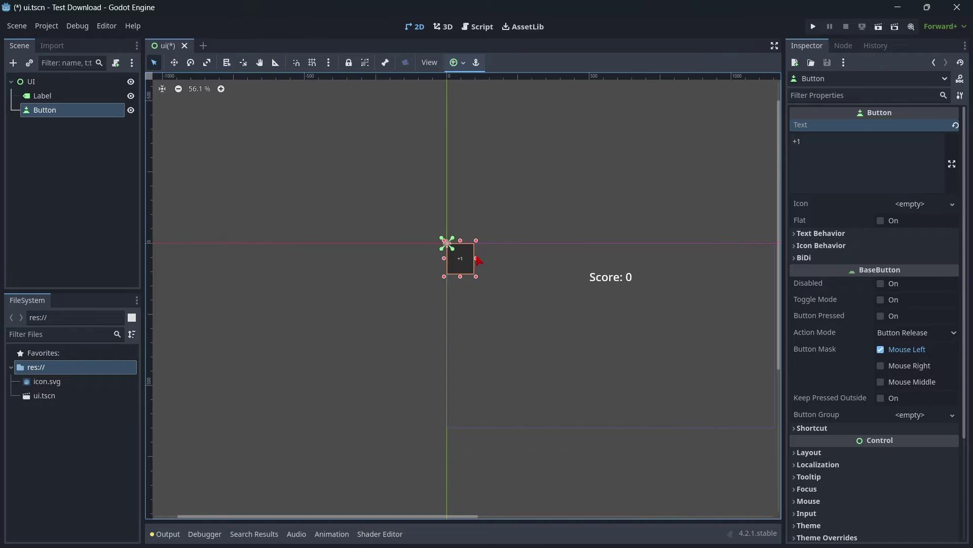
pyautogui.moveTo(477, 258)
pyautogui.mouseDown()
pyautogui.moveTo(522, 258)
pyautogui.moveTo(480, 276)
pyautogui.moveTo(479, 262)
pyautogui.mouseUp()
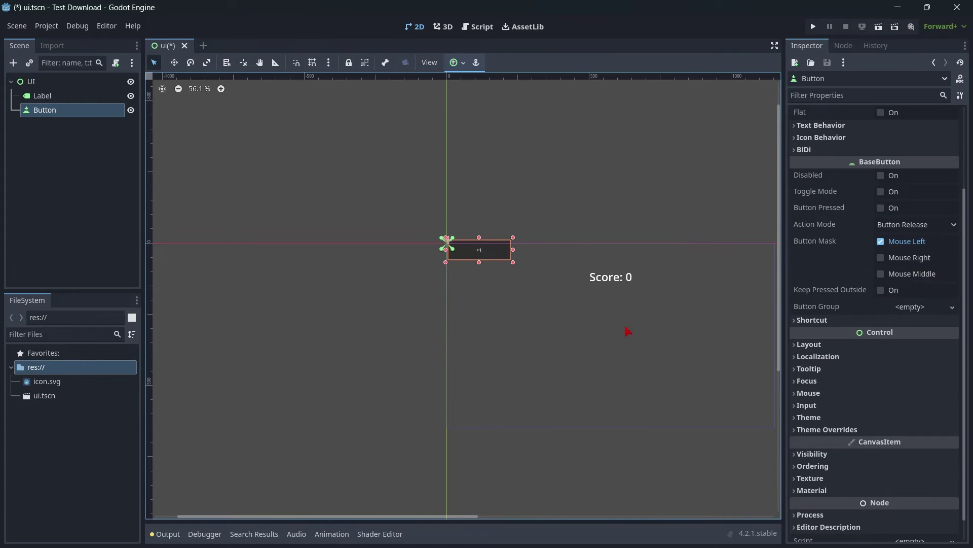
pyautogui.scroll(6, 487, 252)
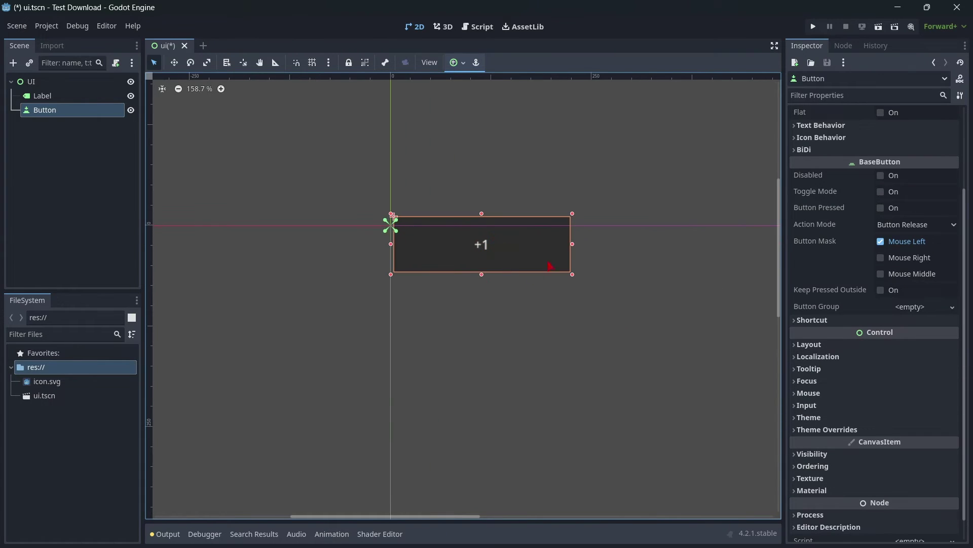
# Step: Enable a Theme Overrides font size of 30 for the button
pyautogui.click(826, 429)
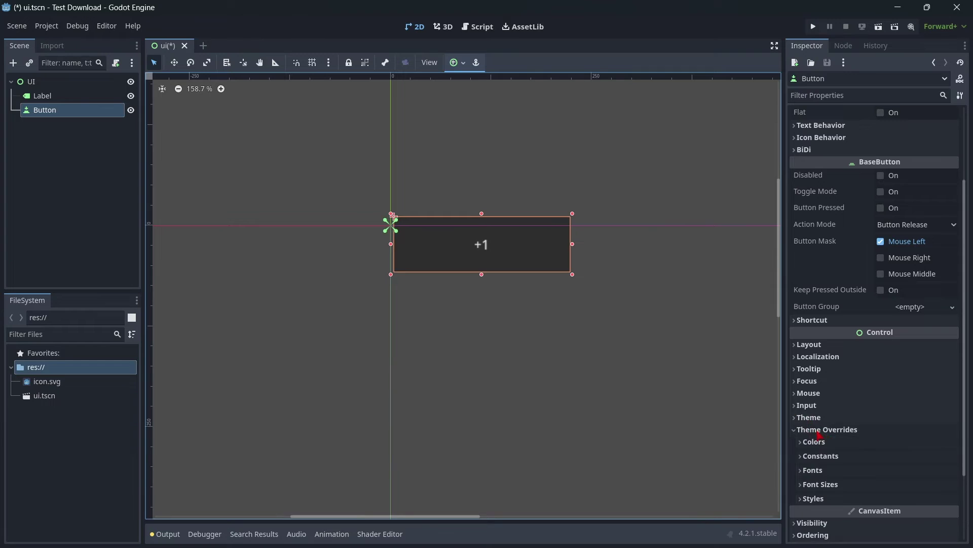
pyautogui.click(820, 484)
pyautogui.scroll(-2, 822, 482)
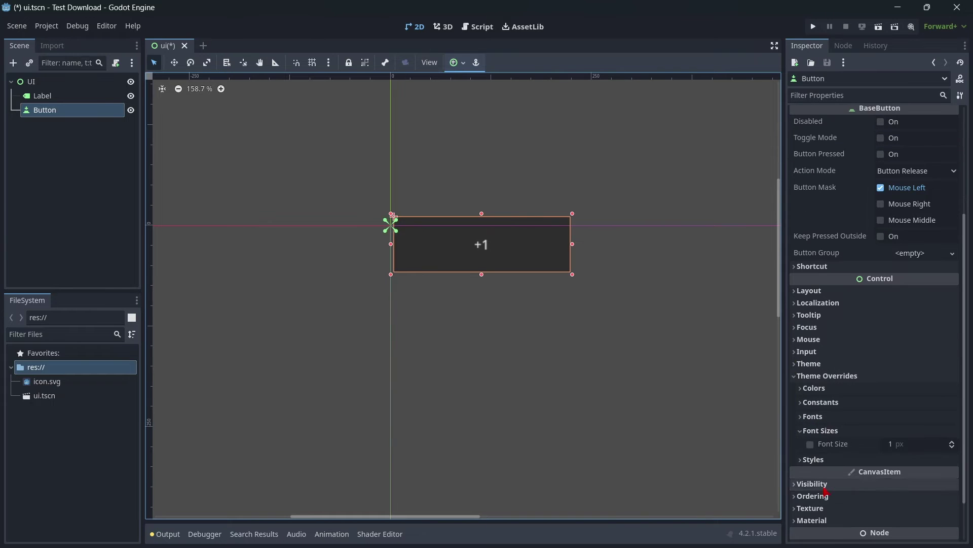
pyautogui.click(810, 445)
pyautogui.click(894, 444)
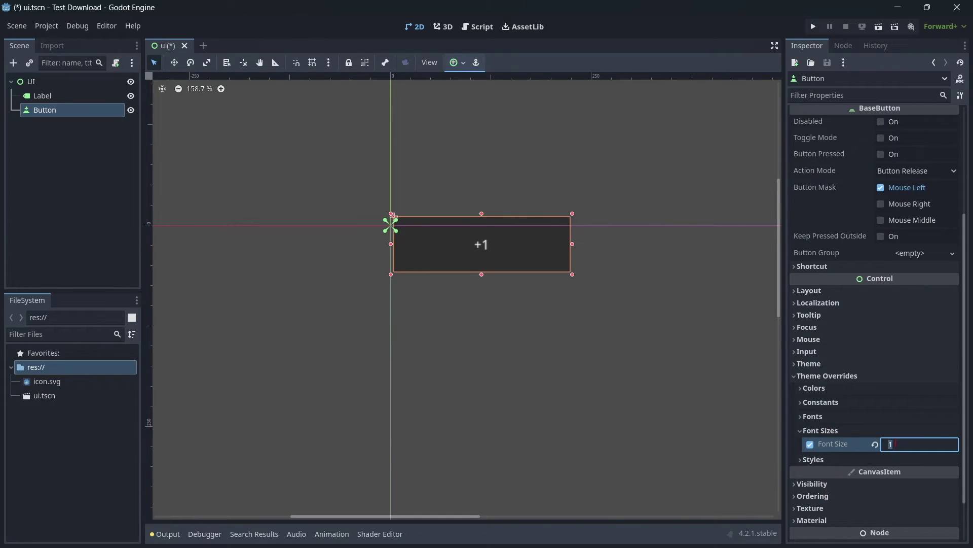
pyautogui.write('30')
pyautogui.press('Return')
pyautogui.scroll(-5, 597, 278)
pyautogui.scroll(-2, 627, 323)
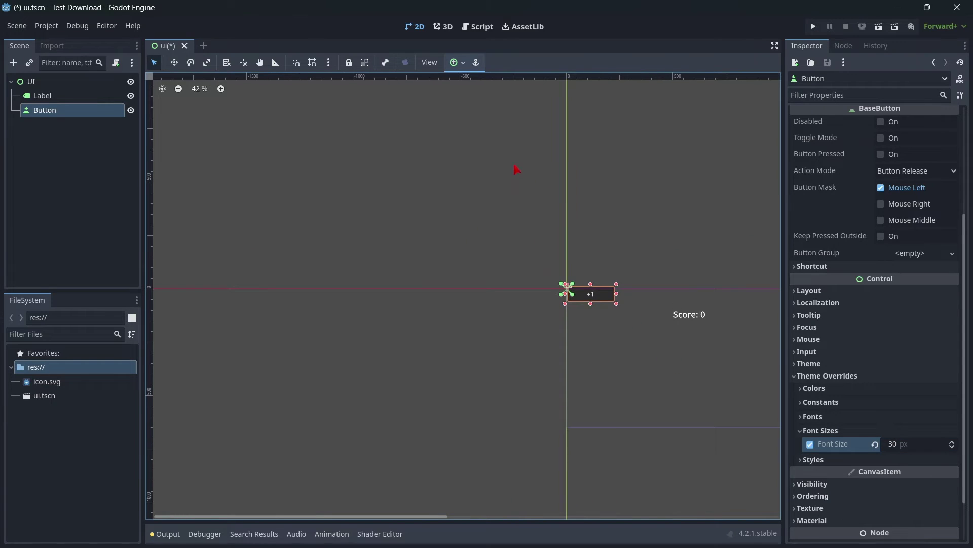
# Step: Anchor the +1 button with the Center Bottom preset
pyautogui.click(456, 62)
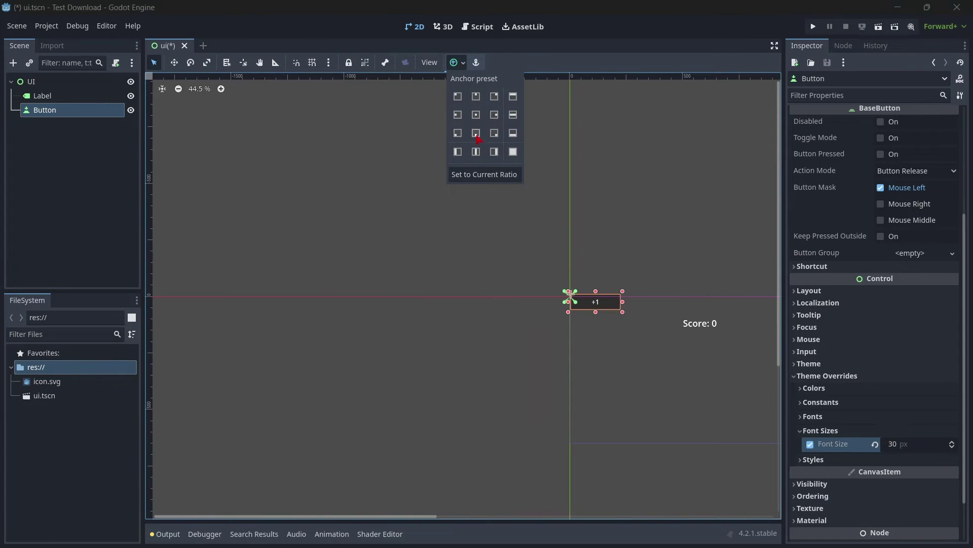
pyautogui.click(477, 135)
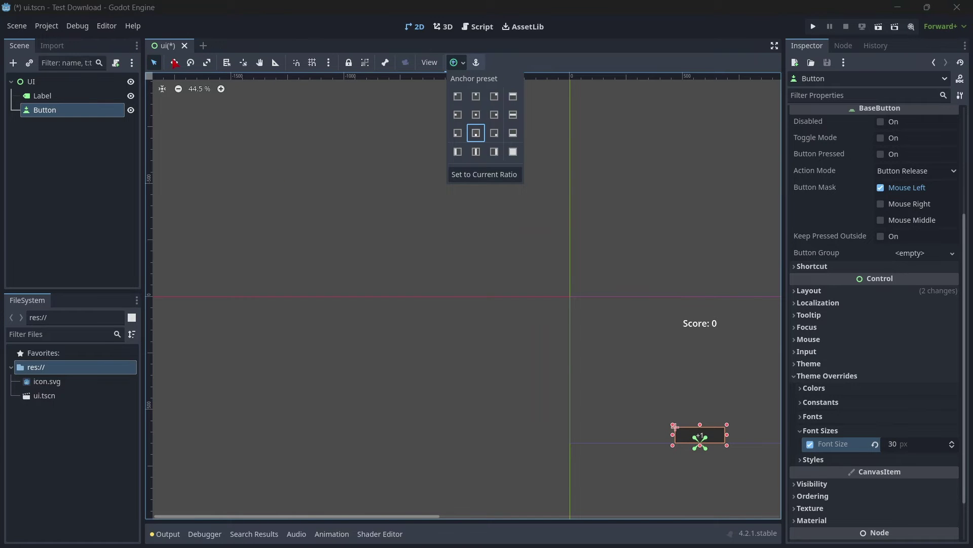
pyautogui.click(397, 337)
# Step: Raise the +1 button slightly using Move Mode
pyautogui.click(174, 63)
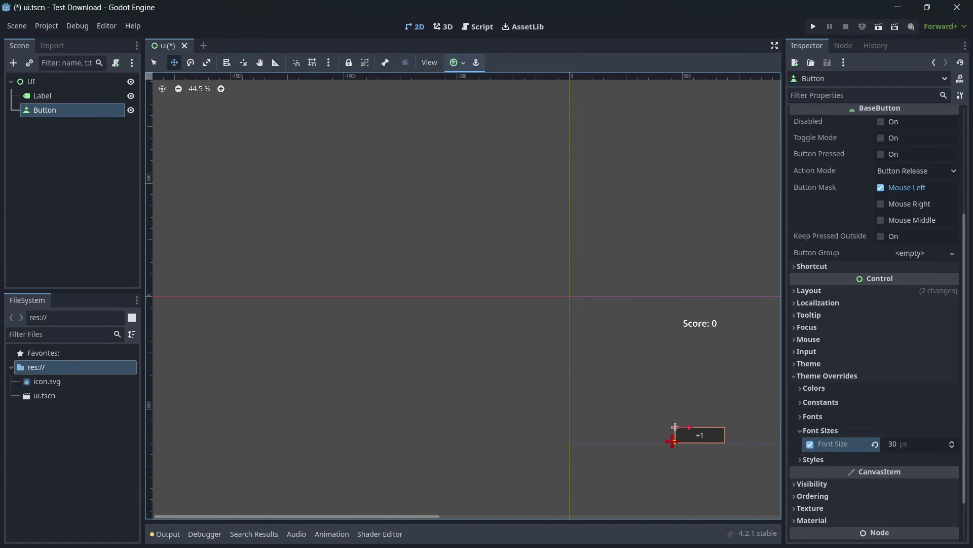
pyautogui.moveTo(673, 441); pyautogui.dragTo(670, 420)
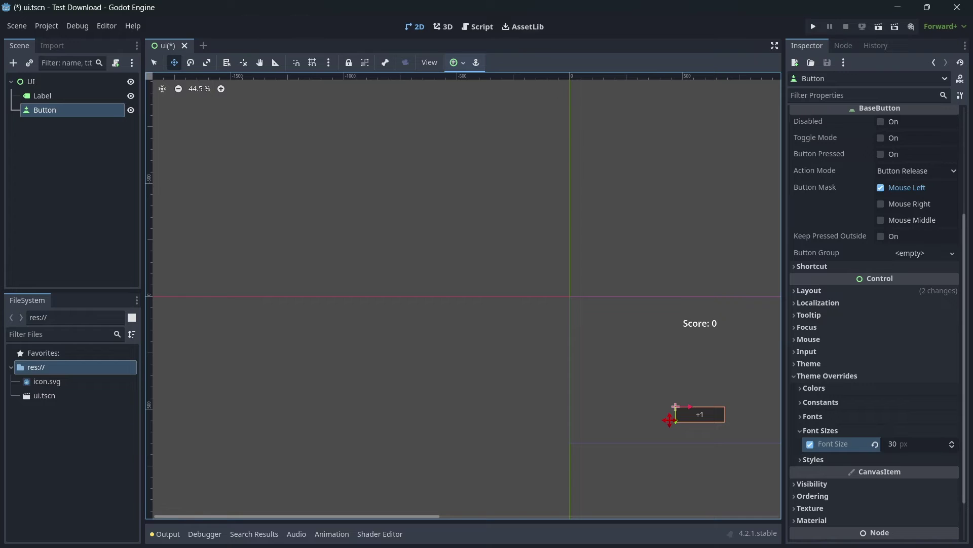
pyautogui.scroll(3, 670, 420)
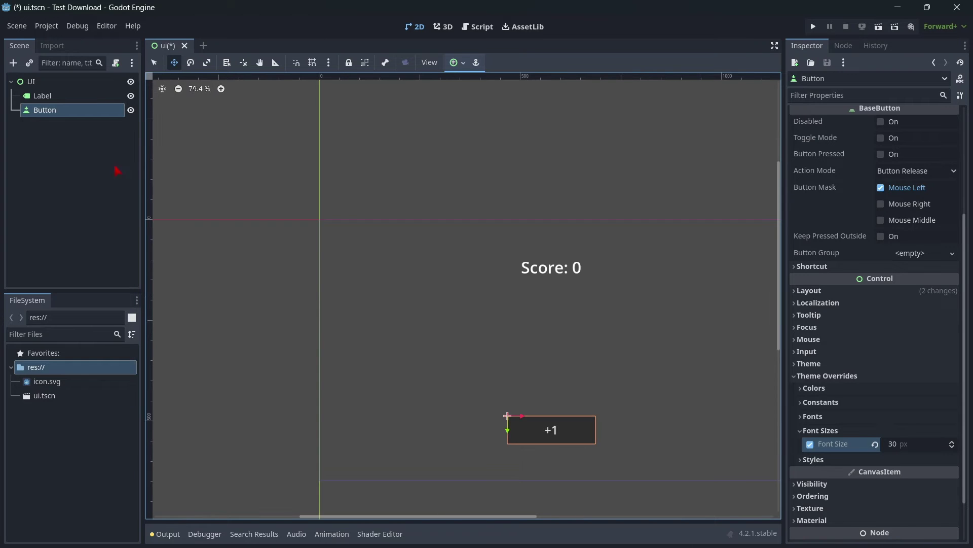
pyautogui.click(18, 26)
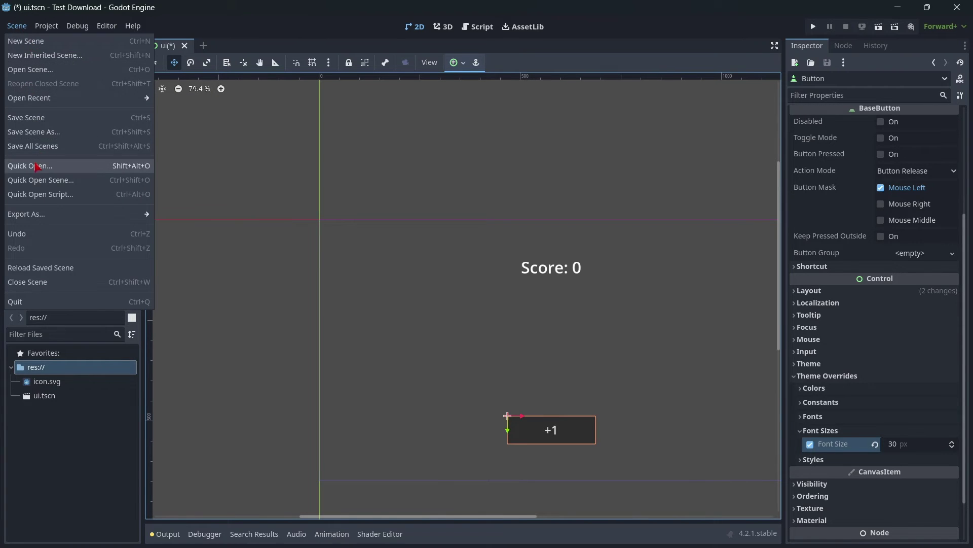
# Step: Save the scene and rename the Label node to ScoreLabel
pyautogui.click(27, 118)
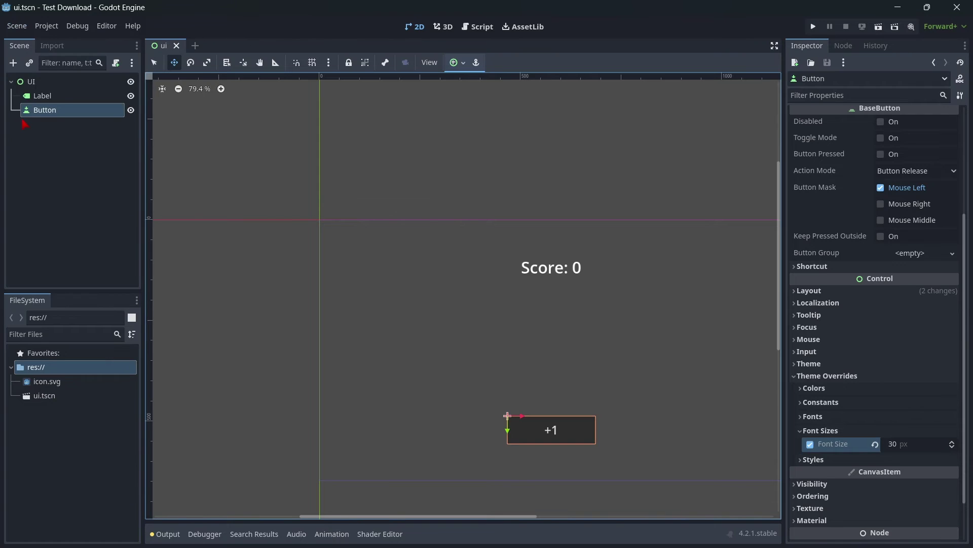
pyautogui.doubleClick(48, 96)
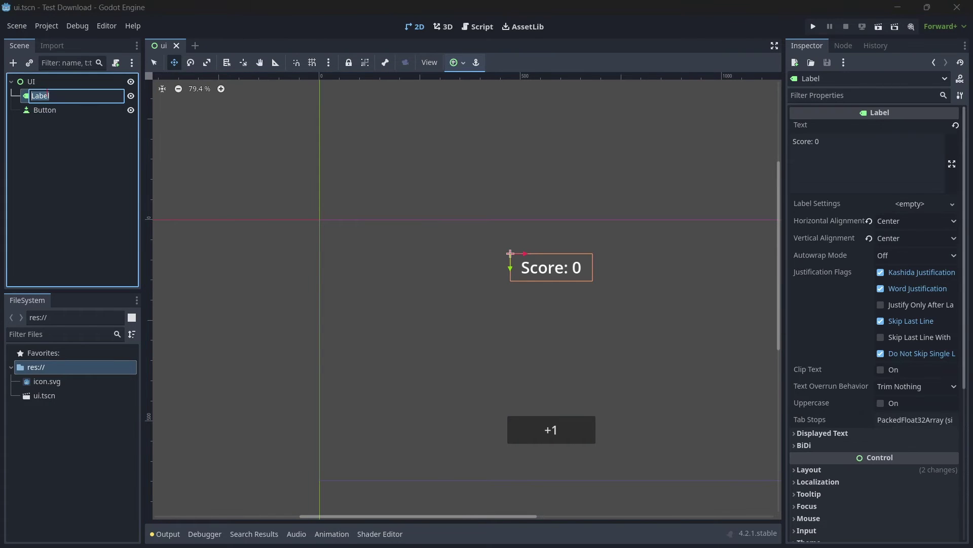
pyautogui.write('ScoreLa')
pyautogui.write('bel')
pyautogui.press('BackSpace')
pyautogui.write('el')
pyautogui.press('Return')
# Step: Rename the Button node to IncreaseScoreButton
pyautogui.press('Down')
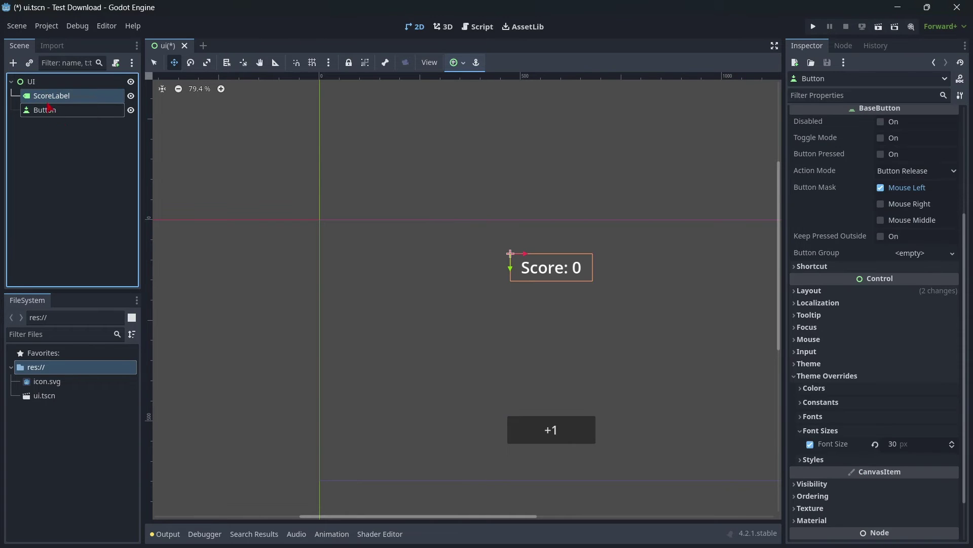
pyautogui.doubleClick(39, 105)
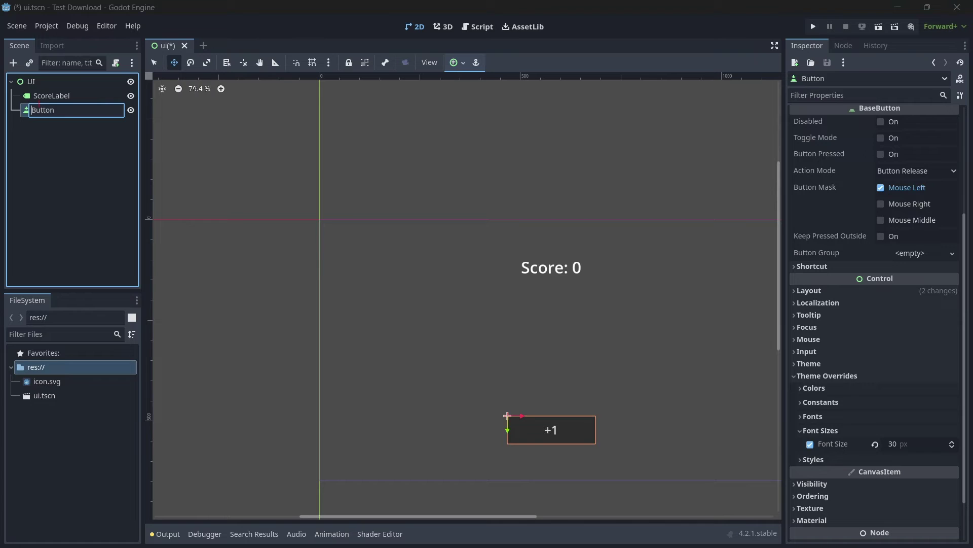
pyautogui.write('IncreaseScore')
pyautogui.press('Return')
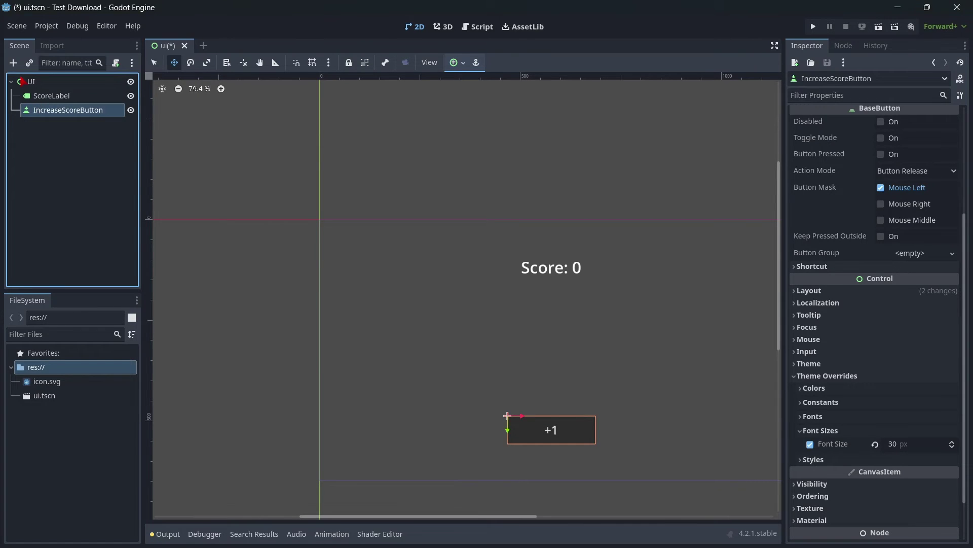
pyautogui.scroll(-2, 574, 290)
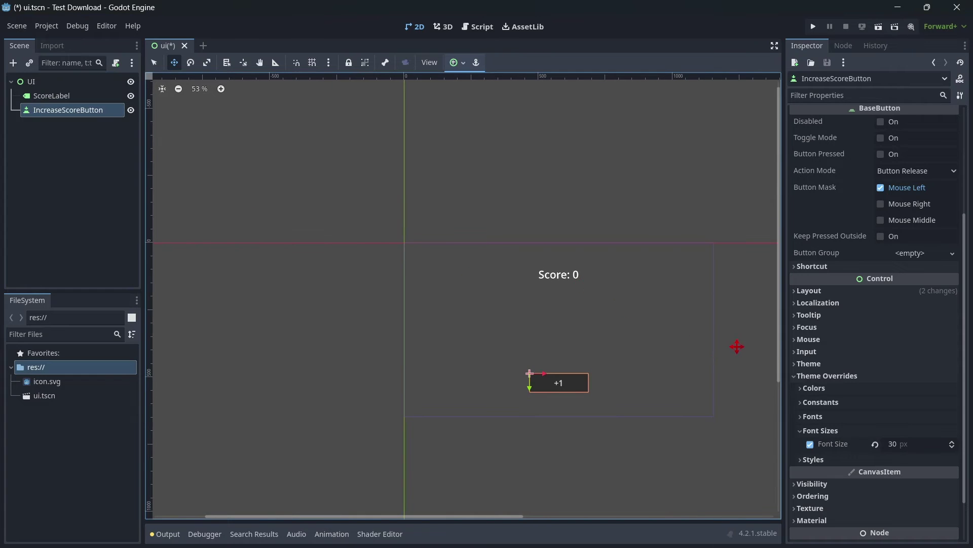
pyautogui.scroll(2, 713, 343)
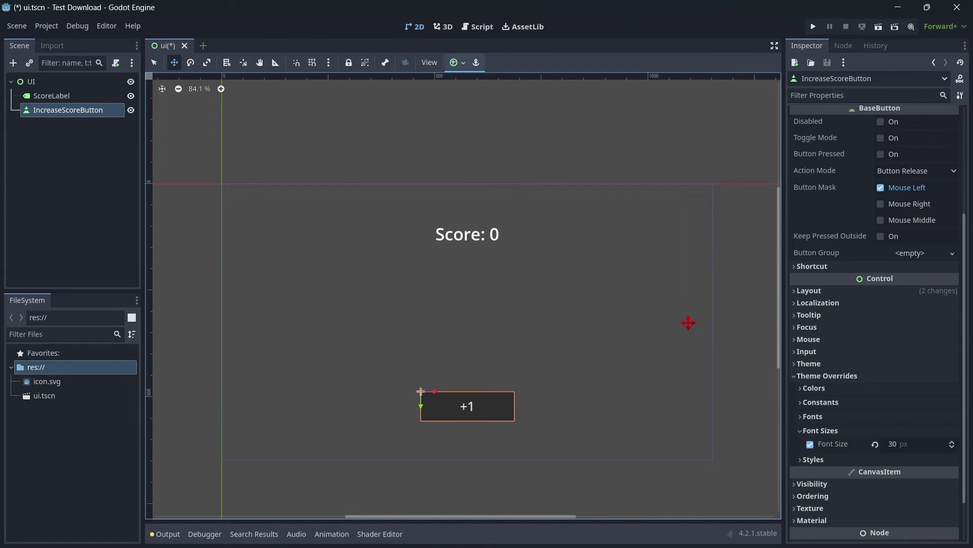
pyautogui.click(31, 81)
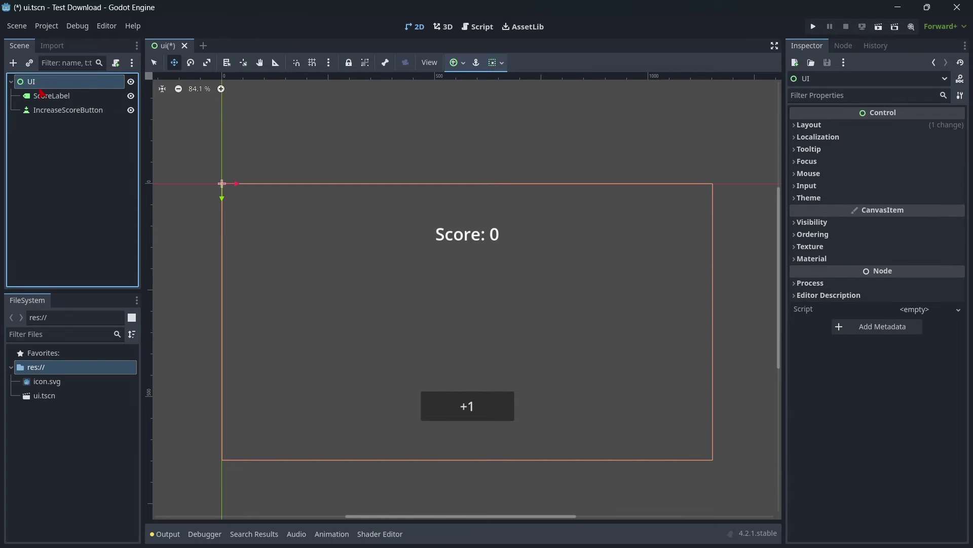
# Step: Attach a new res://ui.gd script to the UI node using the Object: Empty template
pyautogui.click(115, 63)
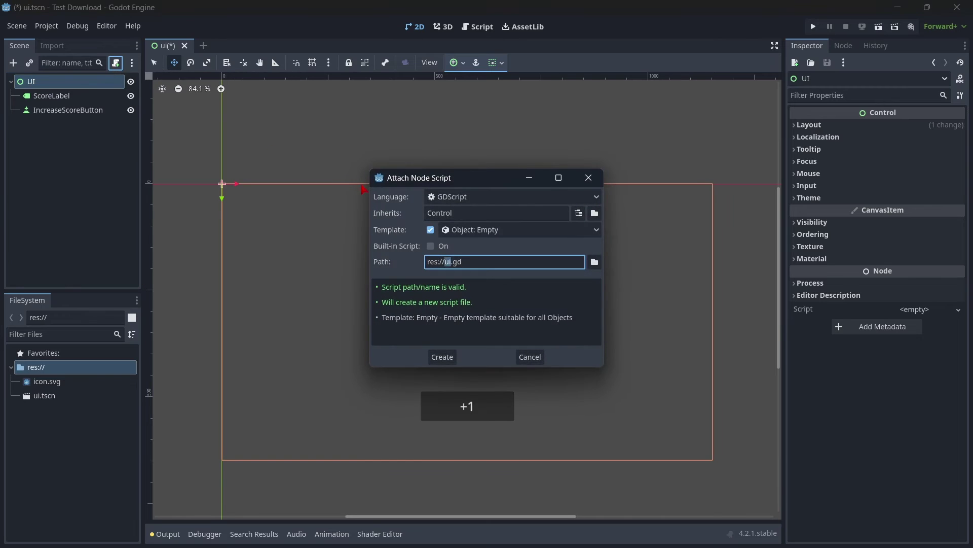
pyautogui.click(471, 235)
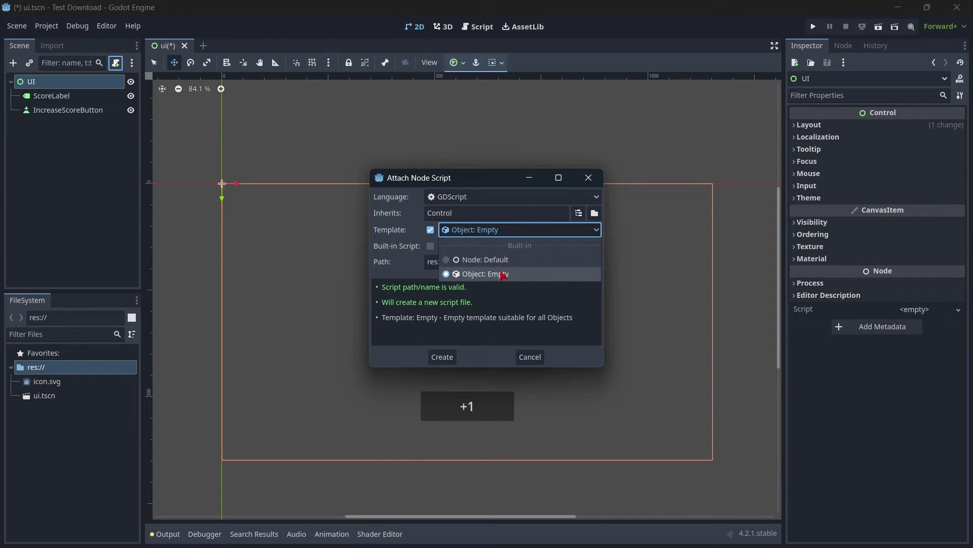
pyautogui.click(523, 277)
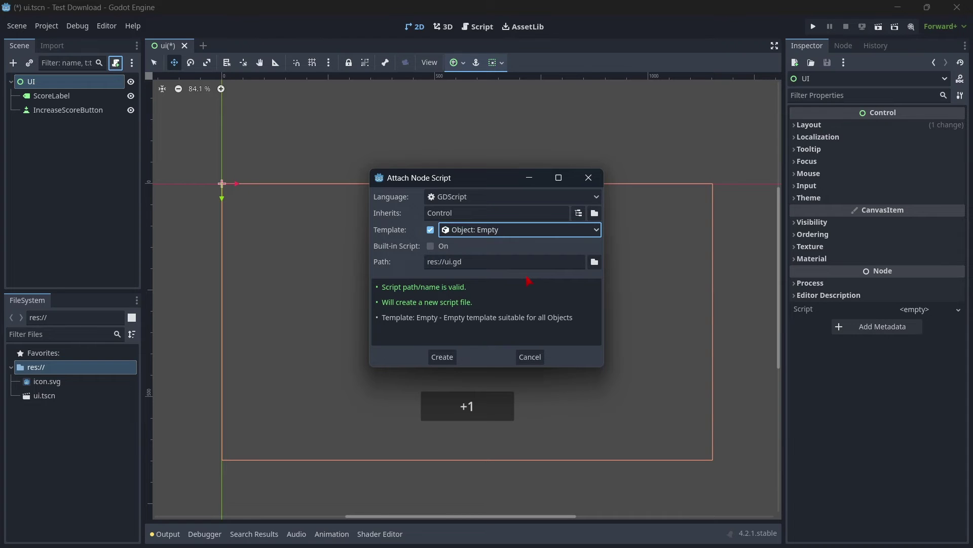
pyautogui.click(490, 238)
pyautogui.click(495, 251)
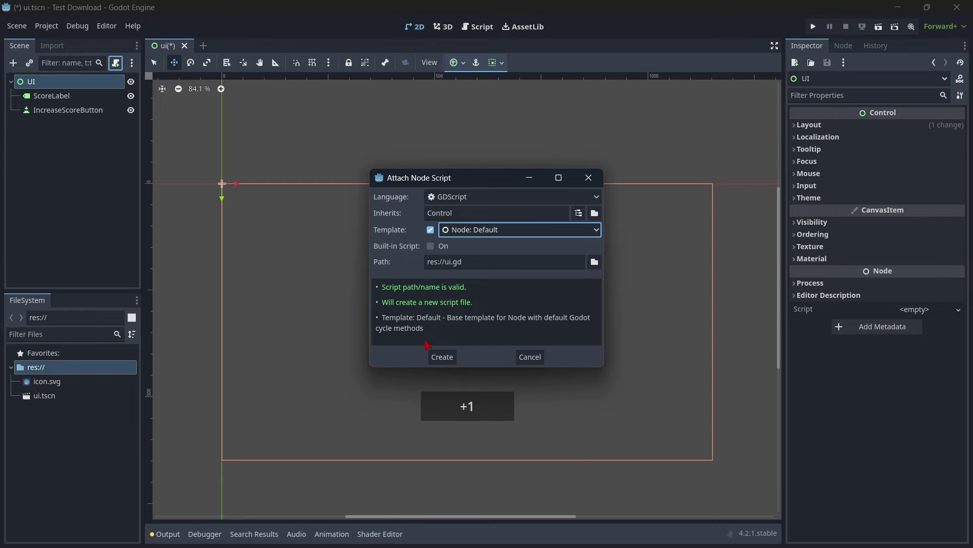
pyautogui.click(474, 230)
pyautogui.click(475, 273)
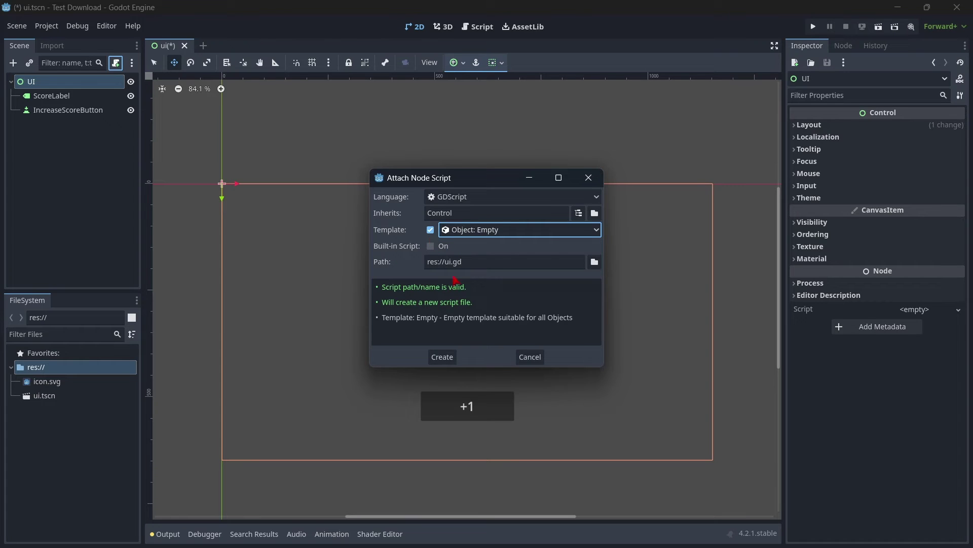
pyautogui.click(442, 357)
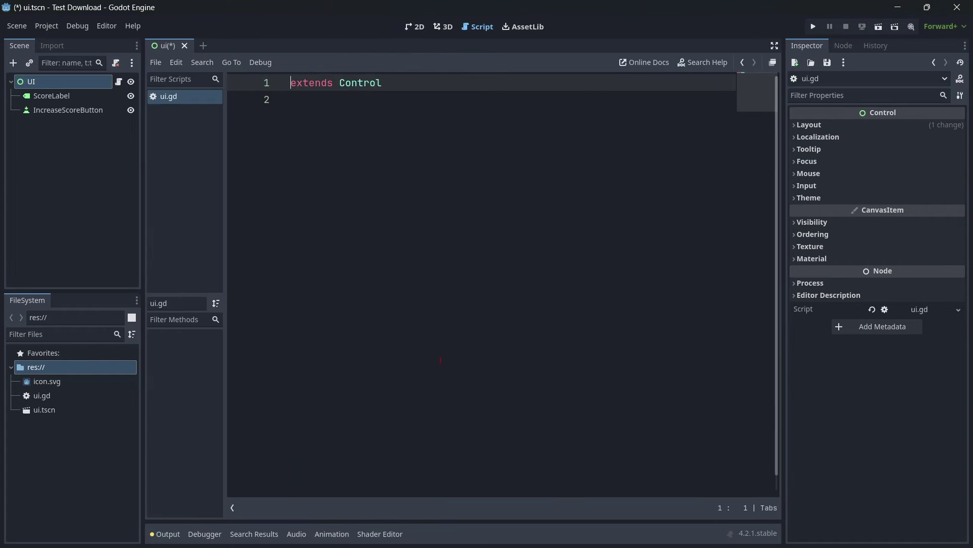
# Step: Select the extends Control line, then reselect the UI root node
pyautogui.click(329, 108)
pyautogui.moveTo(383, 83); pyautogui.dragTo(232, 83)
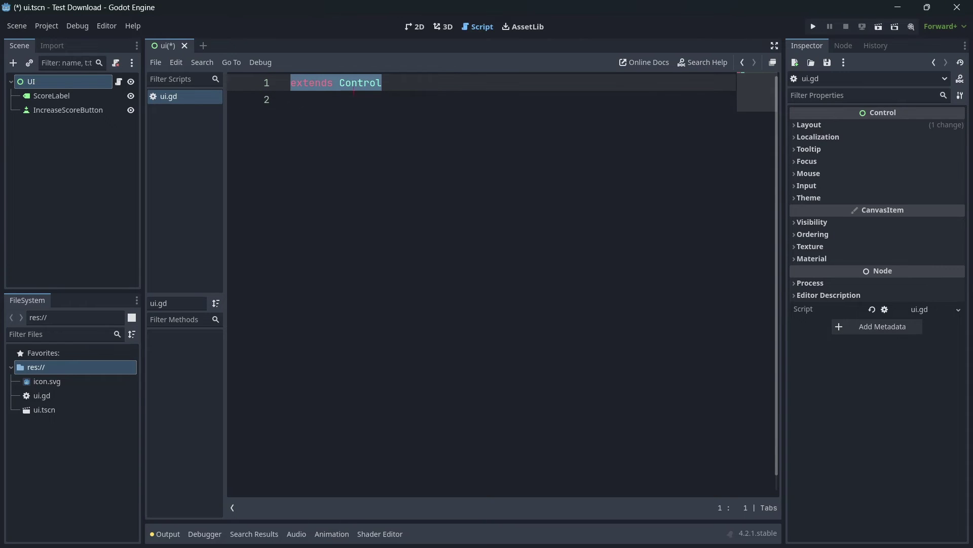
pyautogui.click(343, 84)
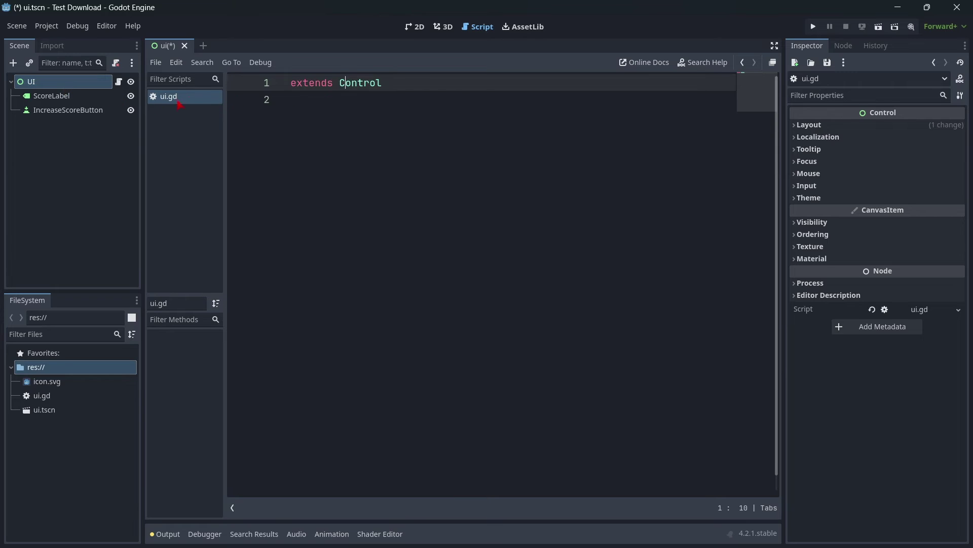
pyautogui.click(66, 95)
pyautogui.click(47, 84)
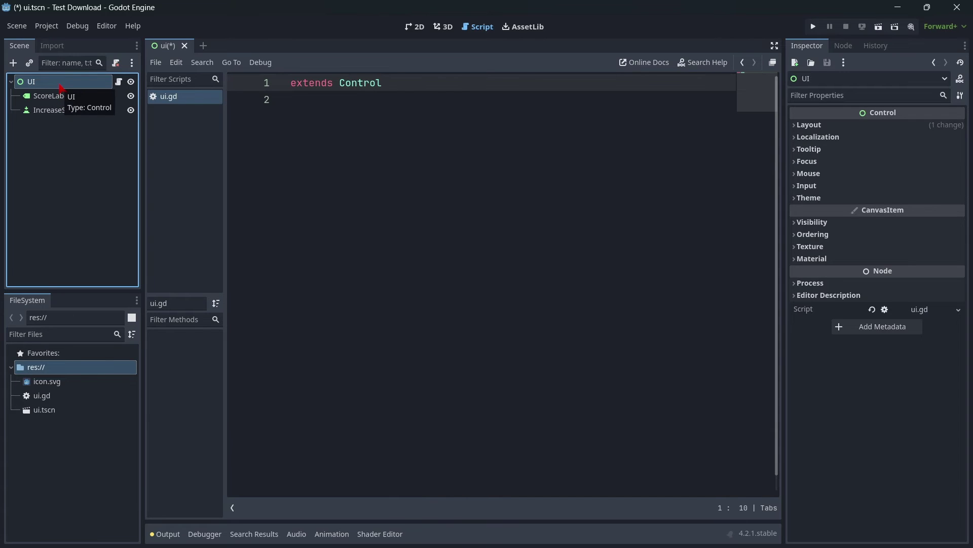
# Step: Add a _ready() function below extends Control containing print("Hello")
pyautogui.click(409, 82)
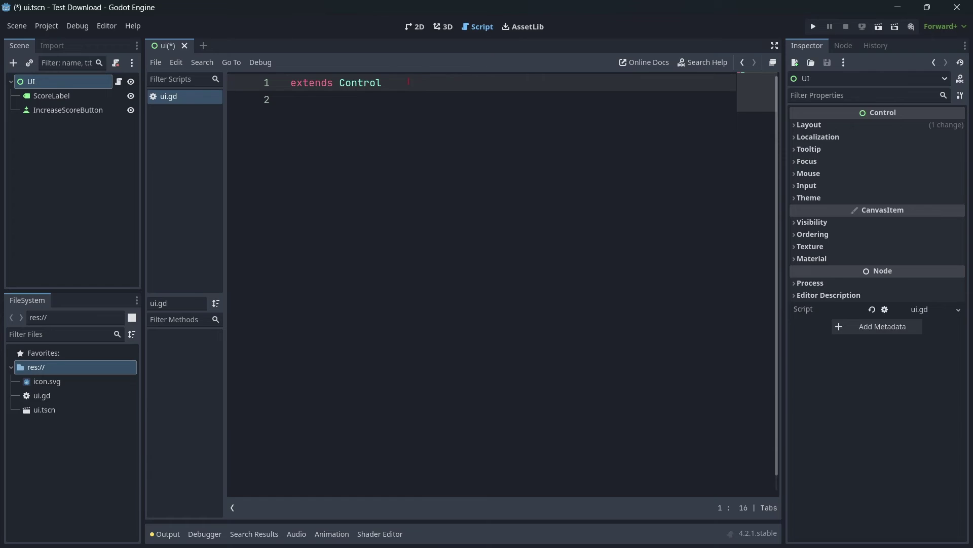
pyautogui.press('Return')
pyautogui.press('Return')
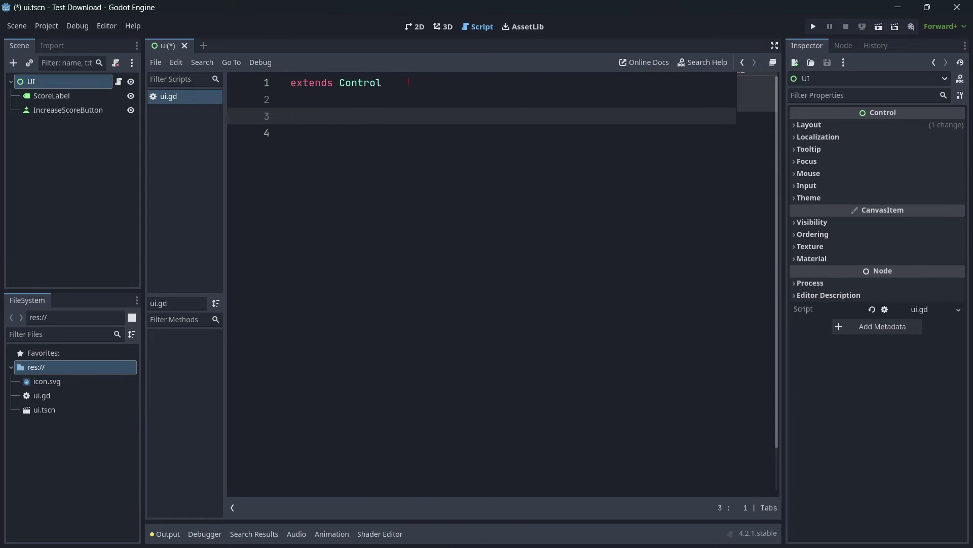
pyautogui.write('func _r')
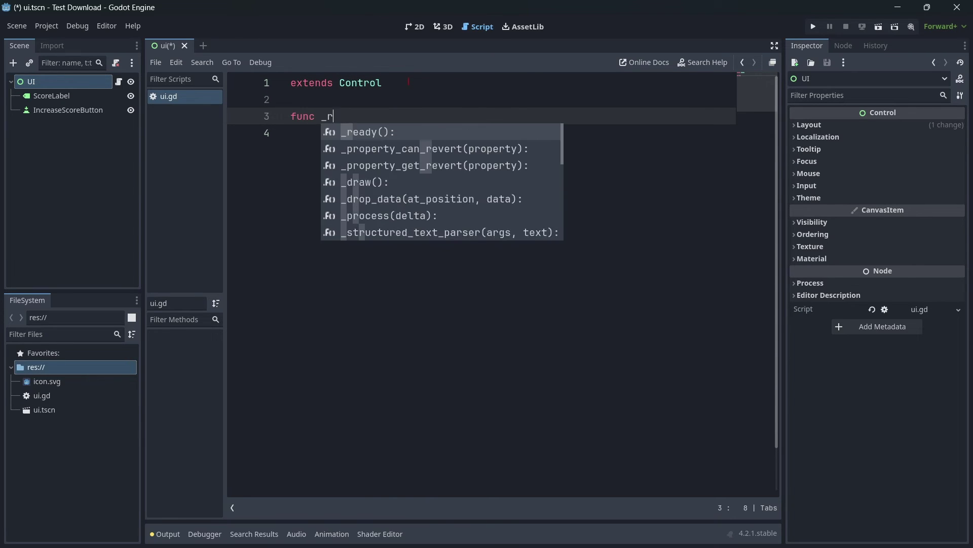
pyautogui.press('Return')
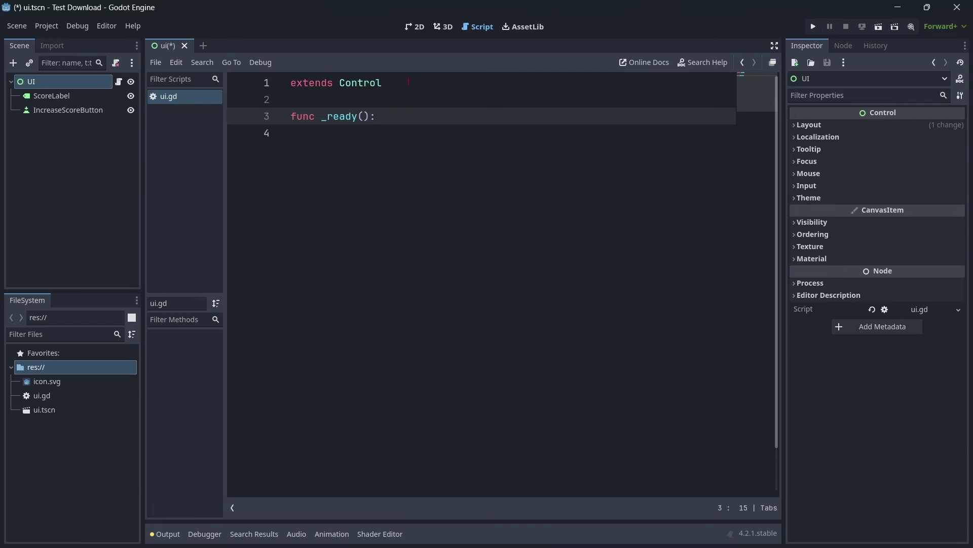
pyautogui.press('Return')
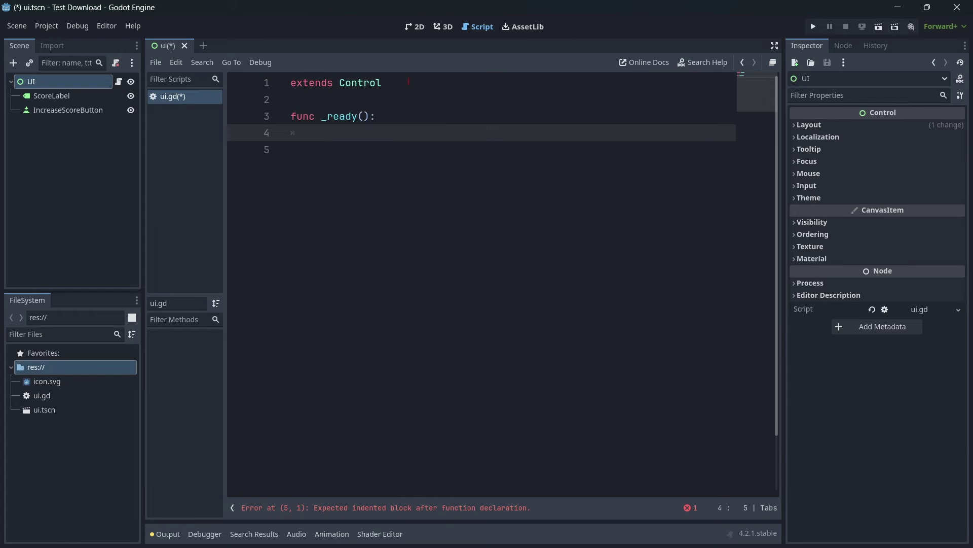
pyautogui.write('print')
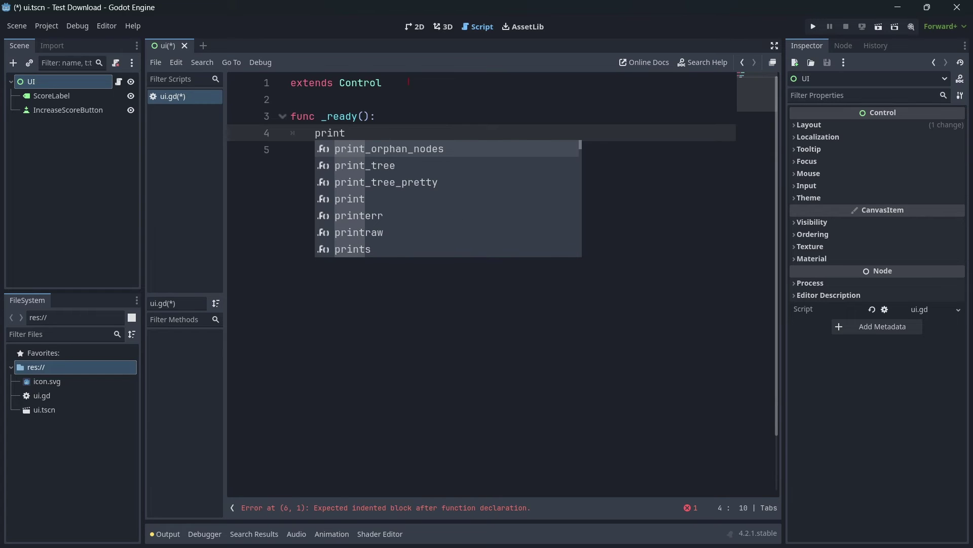
pyautogui.press('Down')
pyautogui.press('Down')
pyautogui.press('Down')
pyautogui.press('Return')
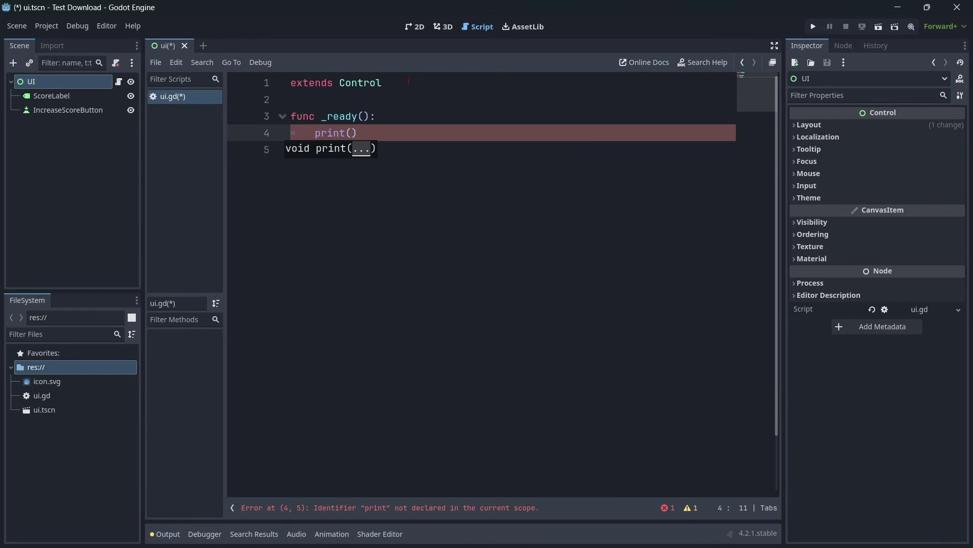
pyautogui.write('"')
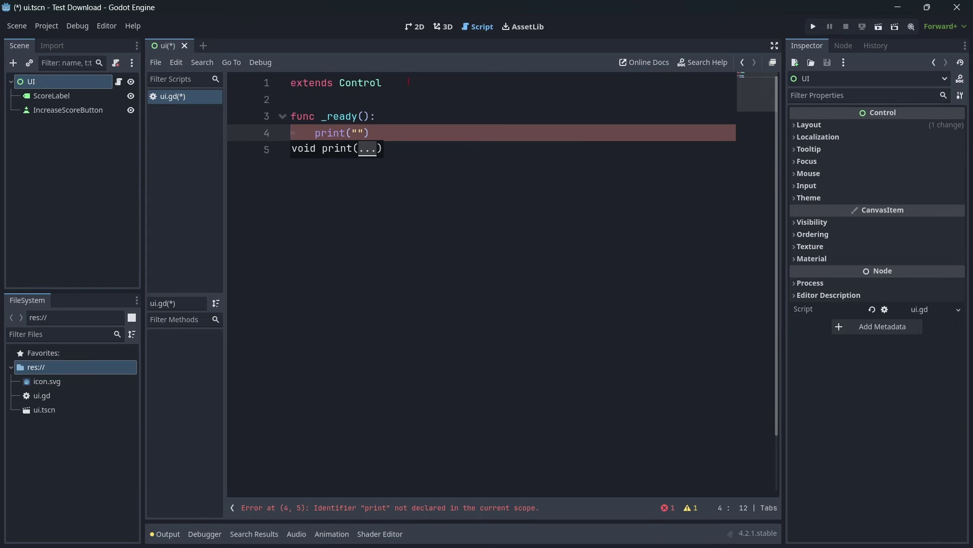
pyautogui.write('Hello')
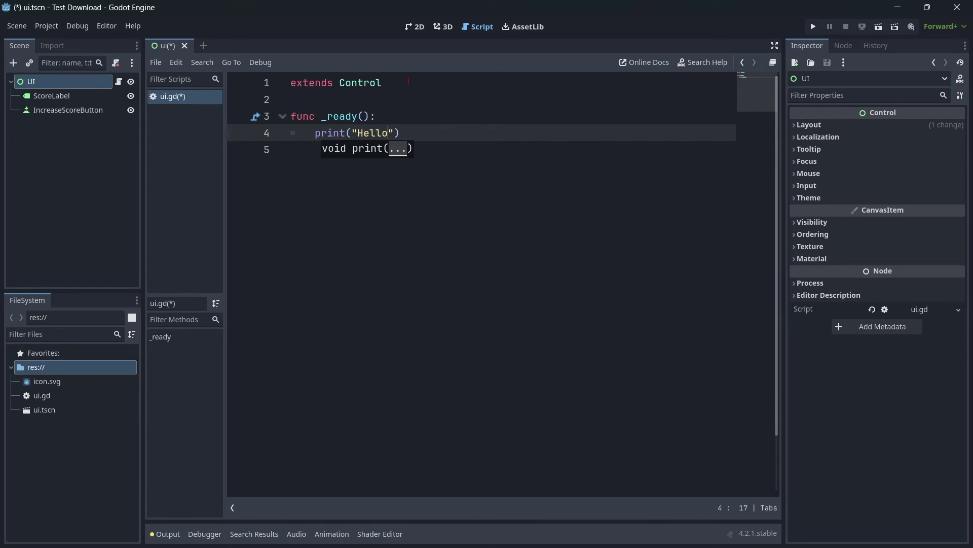
# Step: Run the project with the current UI scene as main scene and check Hello in Output
pyautogui.click(812, 26)
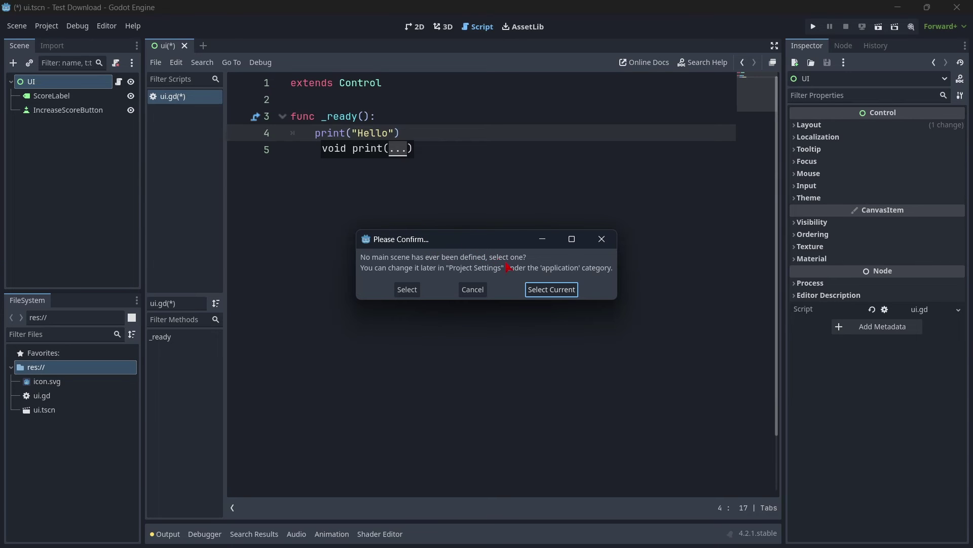
pyautogui.click(541, 293)
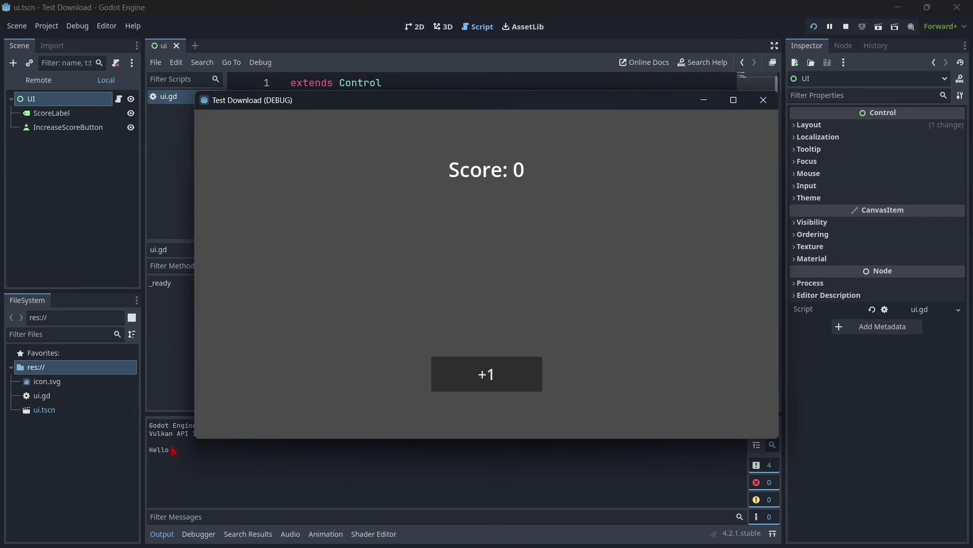
pyautogui.moveTo(173, 450); pyautogui.dragTo(150, 452)
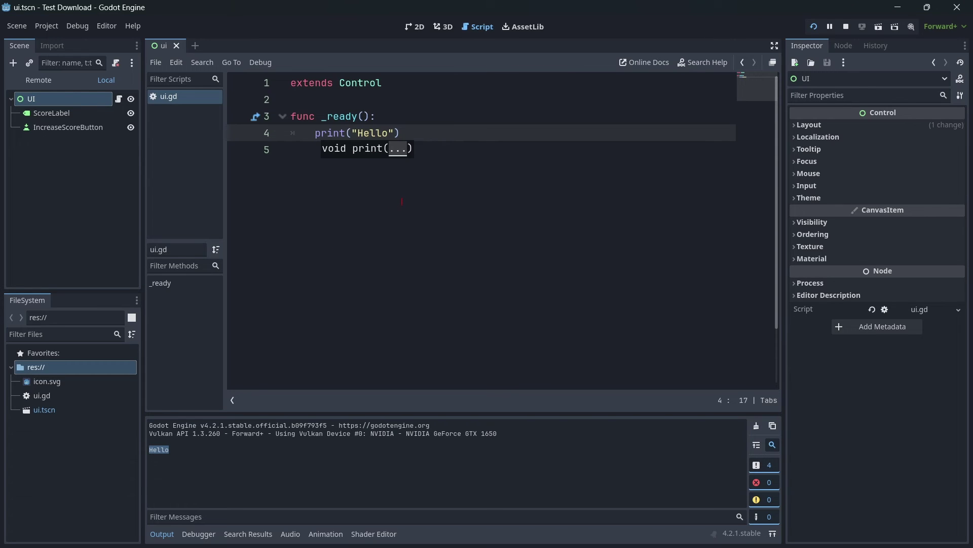
pyautogui.moveTo(441, 139); pyautogui.dragTo(280, 124)
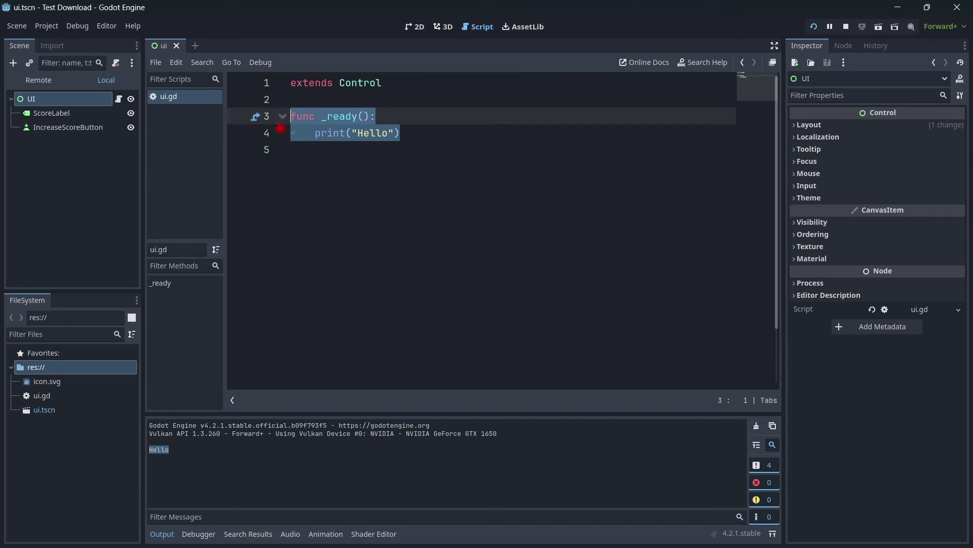
# Step: Replace _ready with _process(delta) printing "Hello" and restart the running game
pyautogui.write('f')
pyautogui.press('BackSpace')
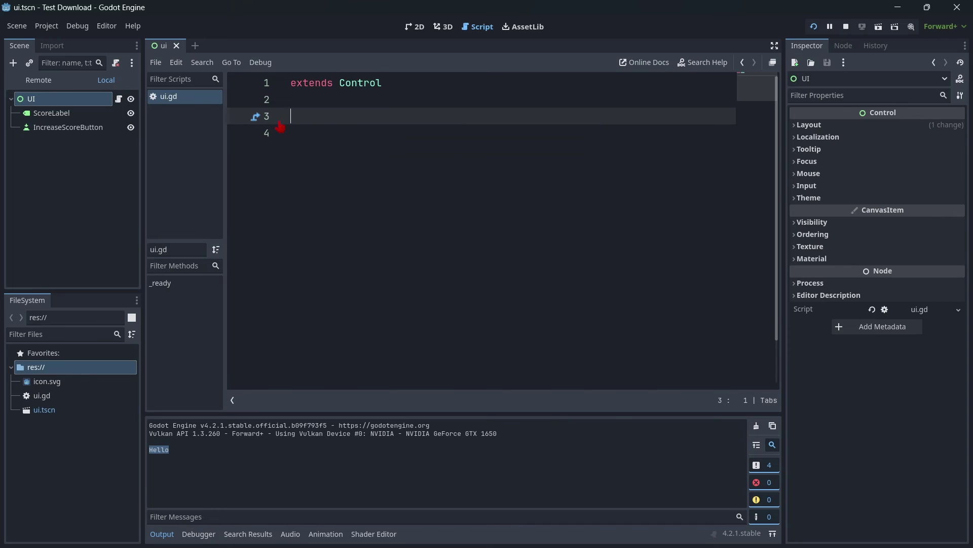
pyautogui.write('func _pro')
pyautogui.press('Return')
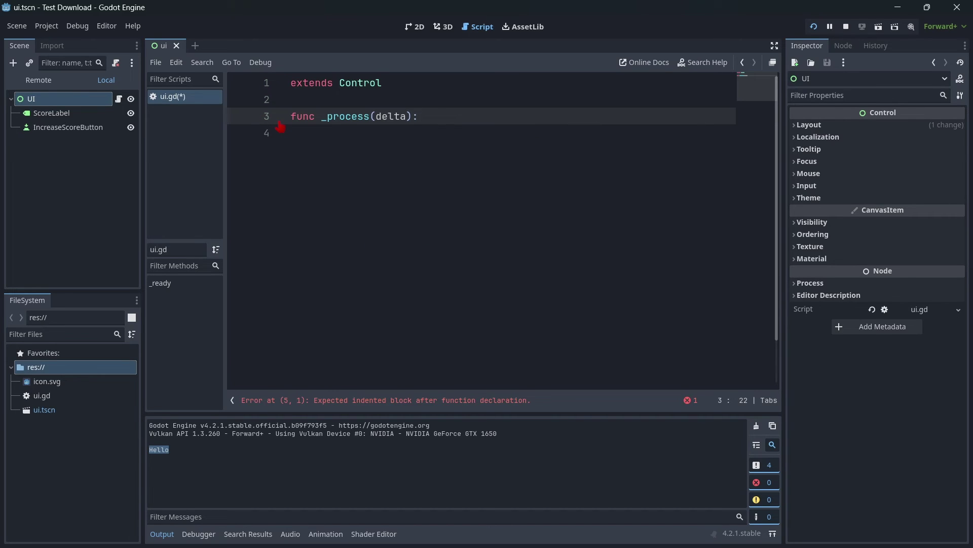
pyautogui.press('Return')
pyautogui.write('pri')
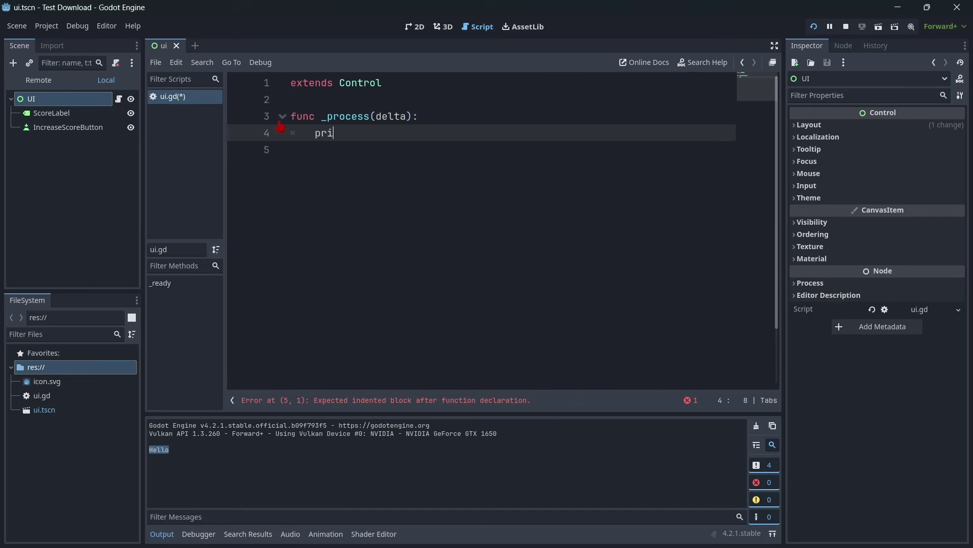
pyautogui.press('Down')
pyautogui.press('Down')
pyautogui.press('Down')
pyautogui.press('Return')
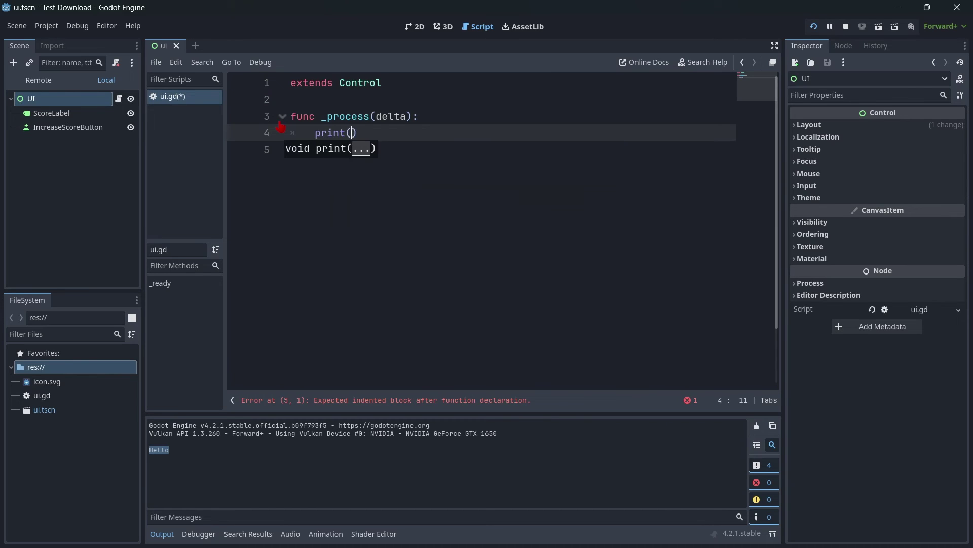
pyautogui.write('"H')
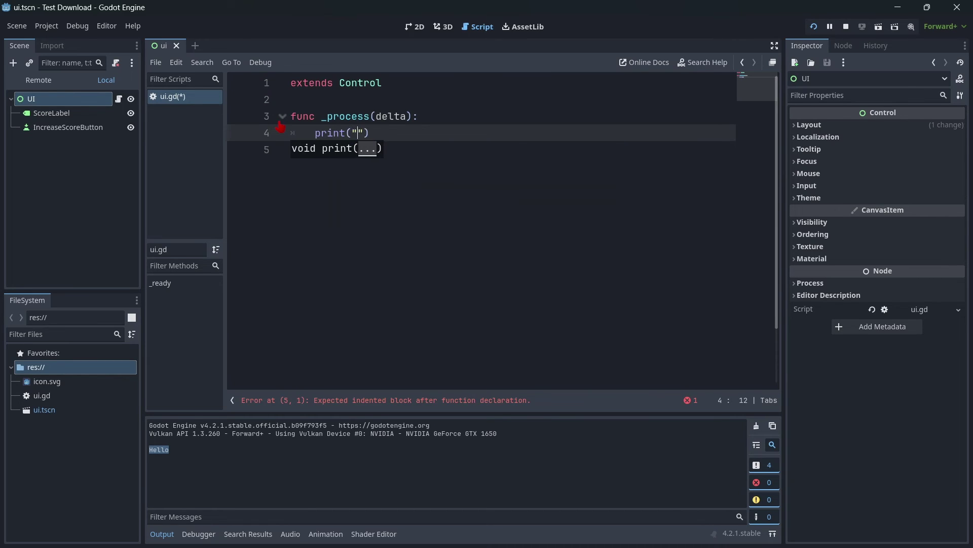
pyautogui.write('ello')
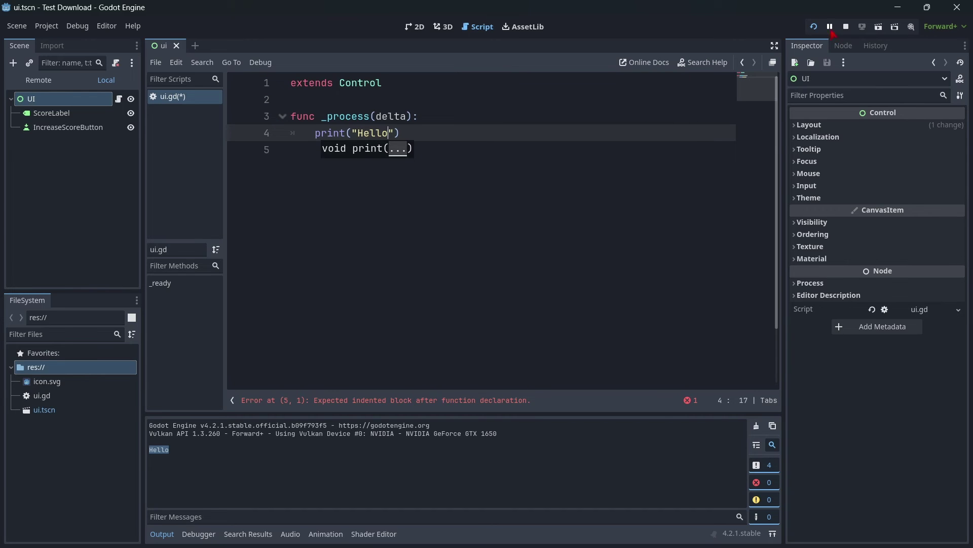
pyautogui.click(814, 26)
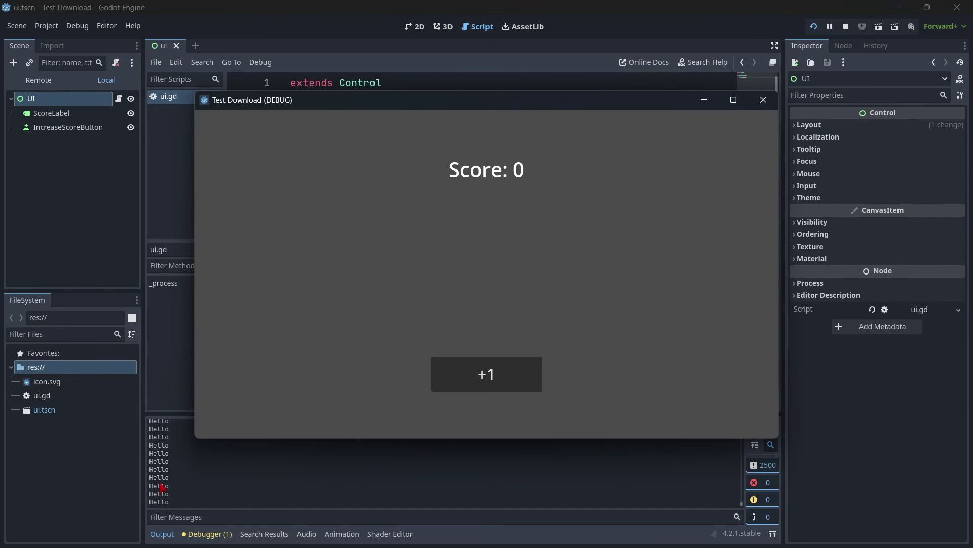